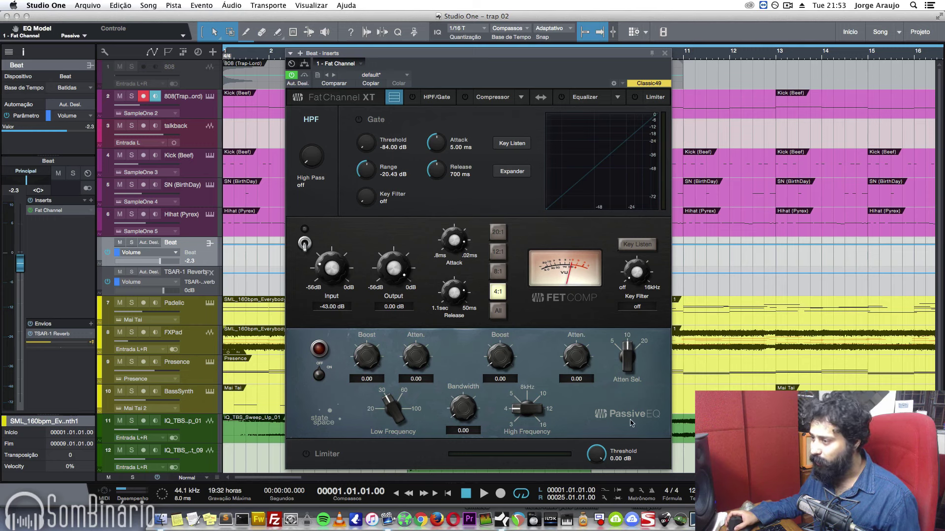
- Set the Fat Channel's equalizer model to Vintage and its compressor model to Tube
click(617, 97)
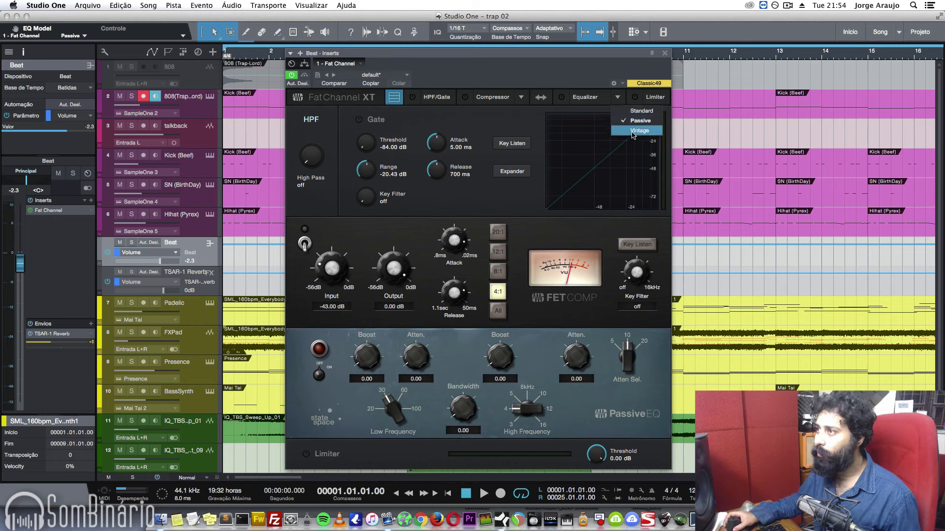
click(633, 129)
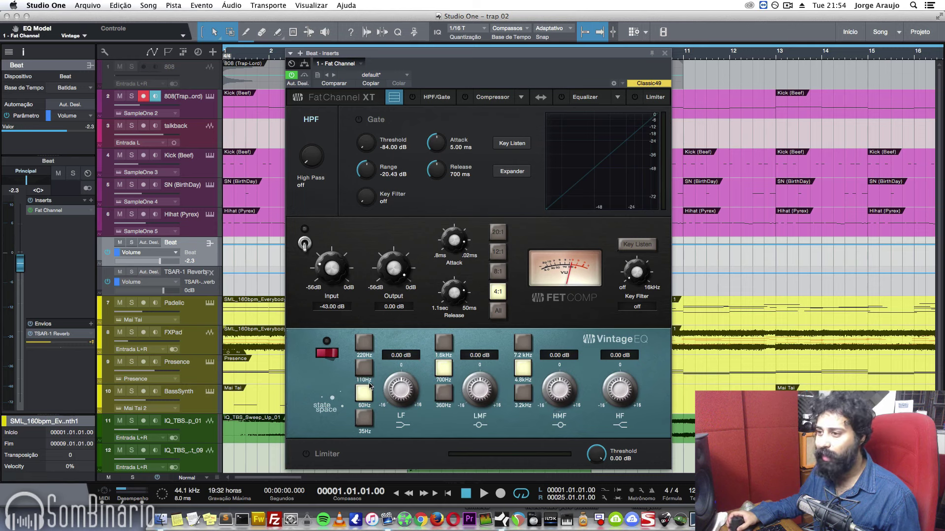
click(556, 294)
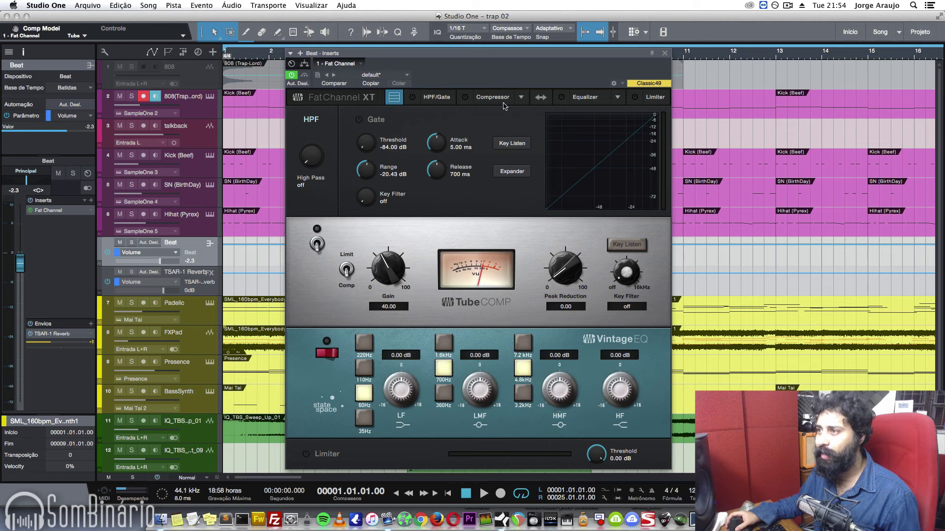
drag(517, 80, 528, 72)
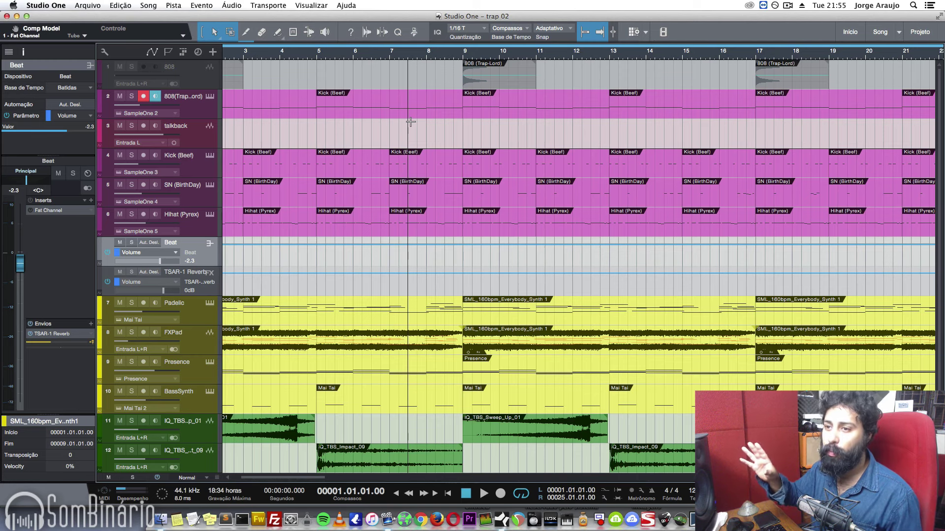
- Show the mixer console, check the drum channels feeding the Beat bus, and finish with the Beat bus selected
key(F3)
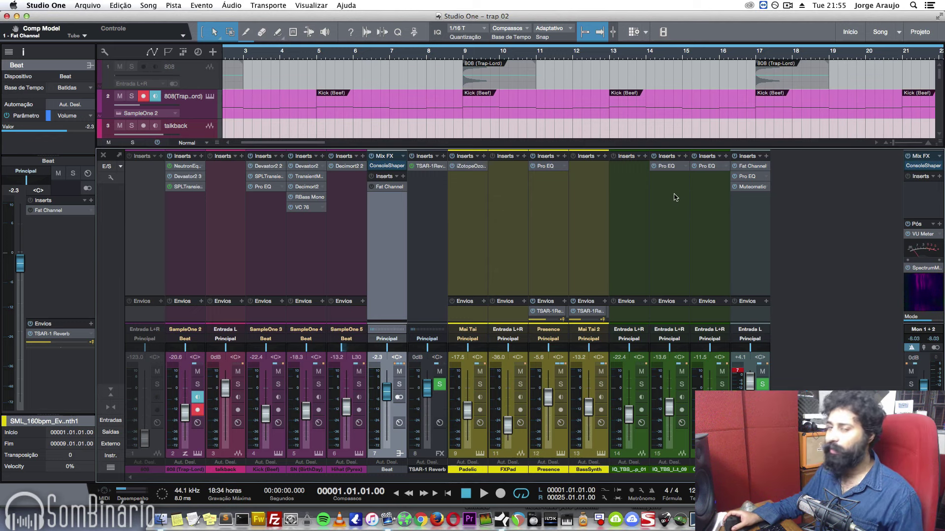
click(389, 213)
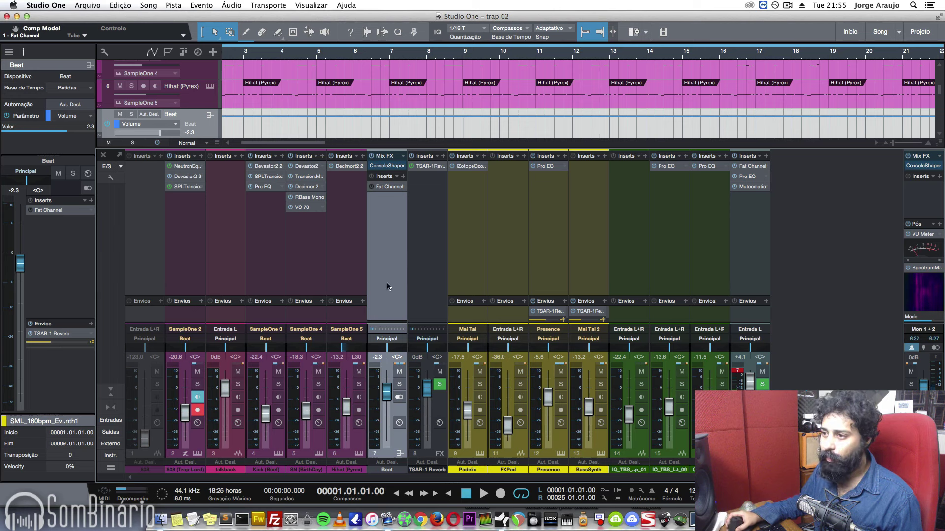
click(187, 258)
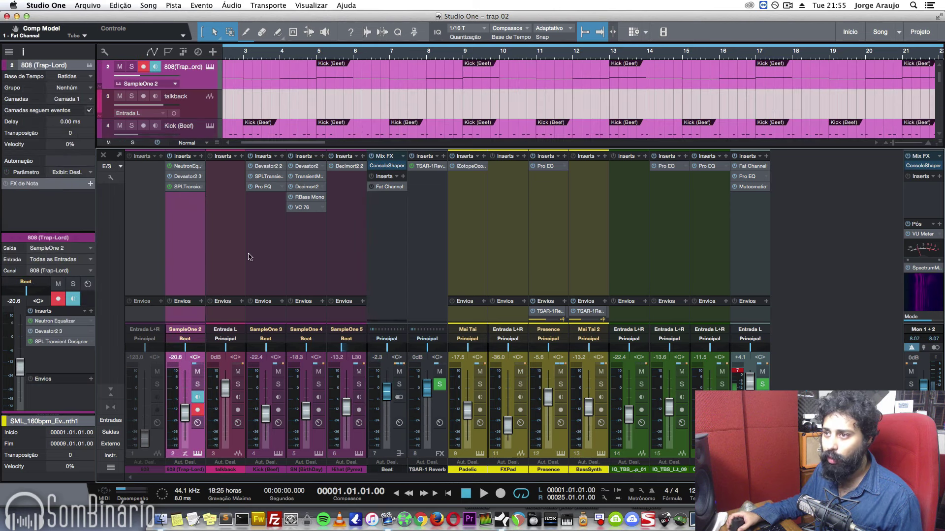
click(274, 252)
click(340, 254)
click(384, 235)
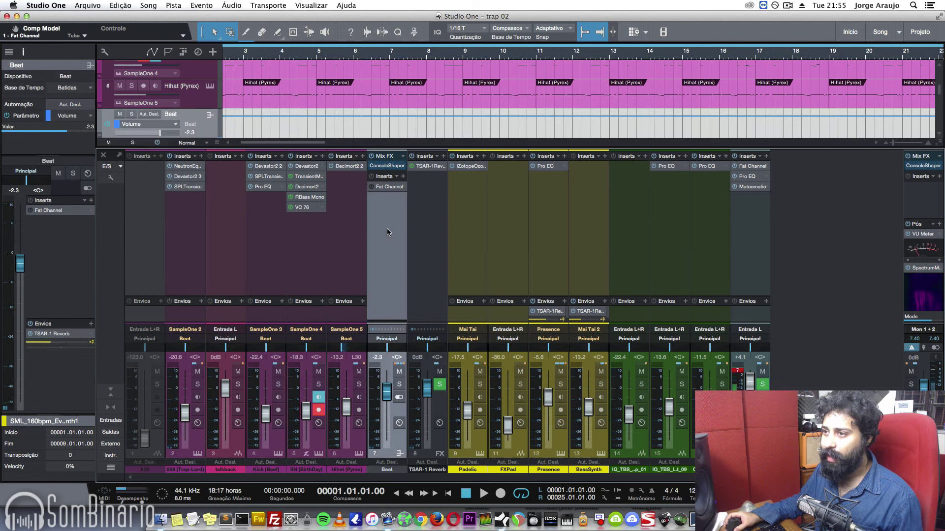
- Play the song while checking the main output's Spectrum Meter, and switch its view mode to 12th Octave
key(space)
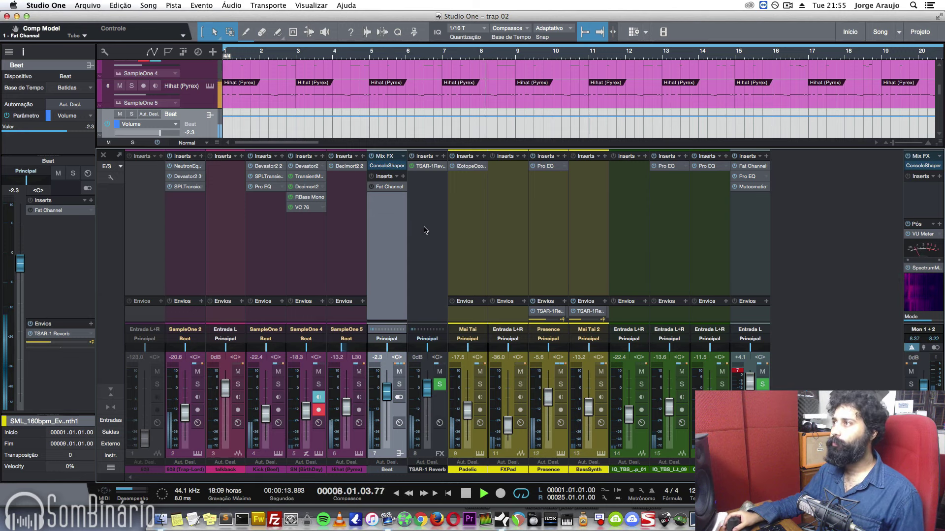
click(736, 369)
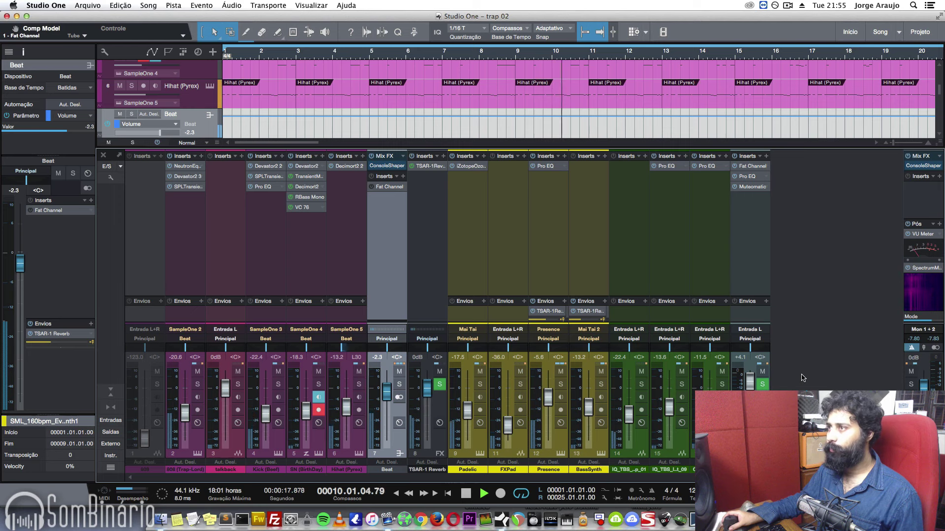
click(920, 291)
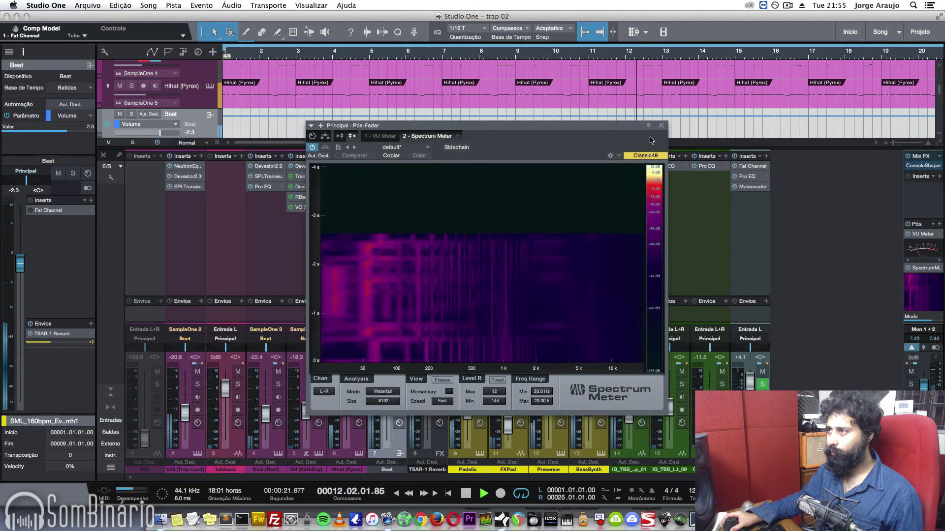
click(661, 126)
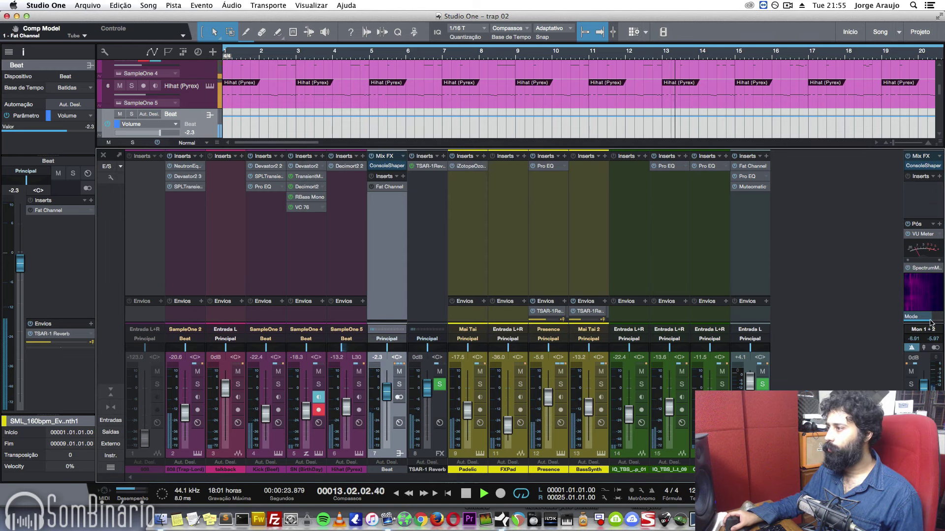
drag(930, 322, 916, 320)
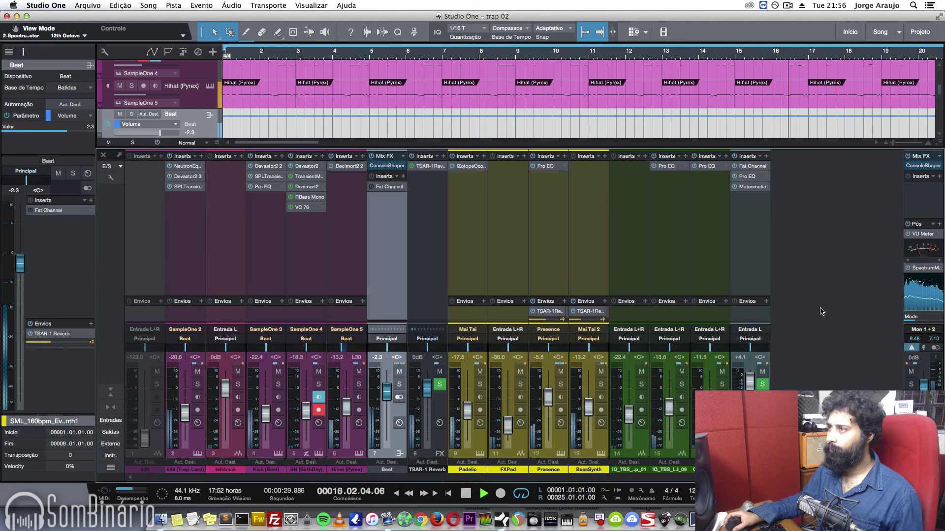
key(space)
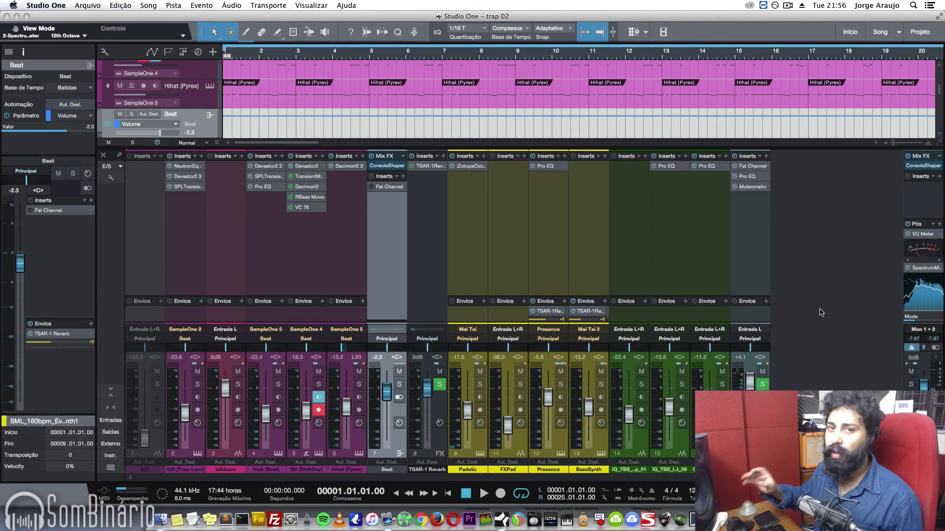
- Open the Beat bus's Fat Channel with the FET compressor switched on, move its window aside and start playback
key(F11)
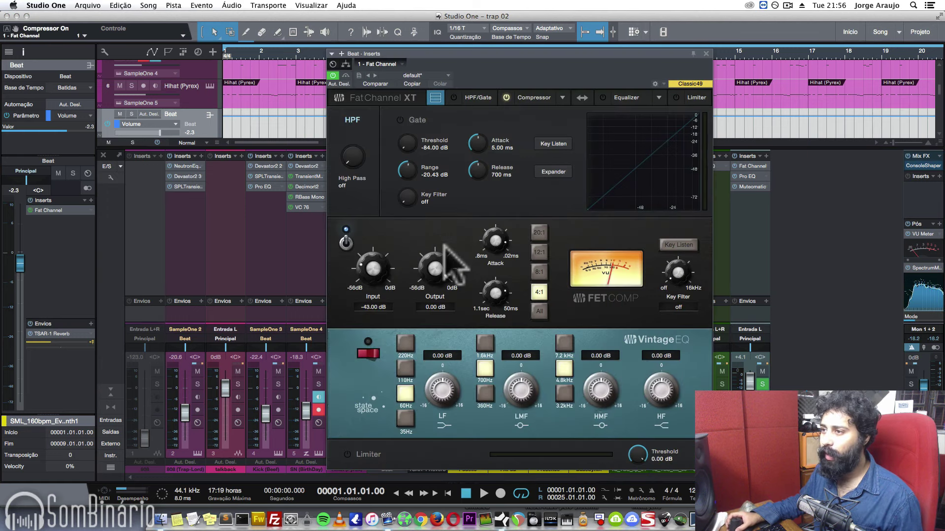
click(572, 73)
drag(573, 73, 644, 62)
key(space)
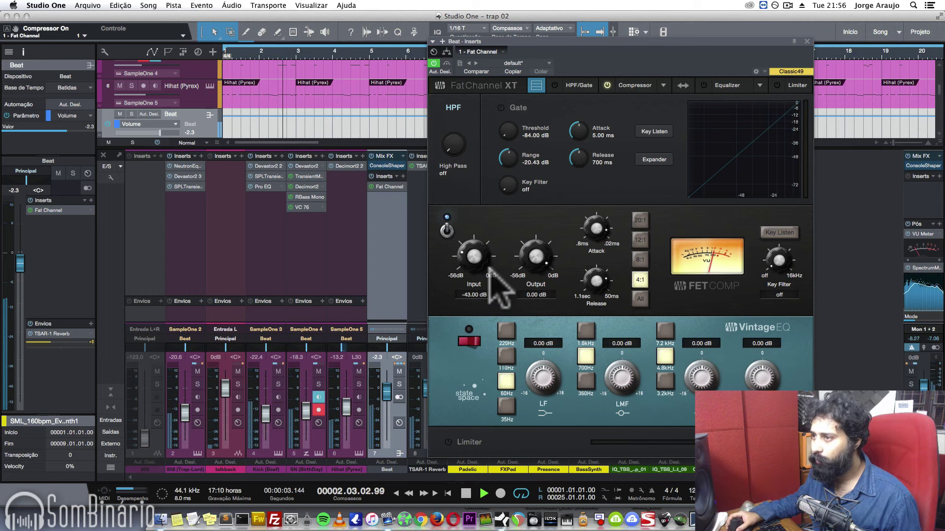
- Adjust the FET compressor during playback: attack 0.59 ms, input -27.32 dB and output -12.32 dB
drag(475, 262, 474, 254)
drag(536, 263, 537, 276)
drag(482, 257, 486, 251)
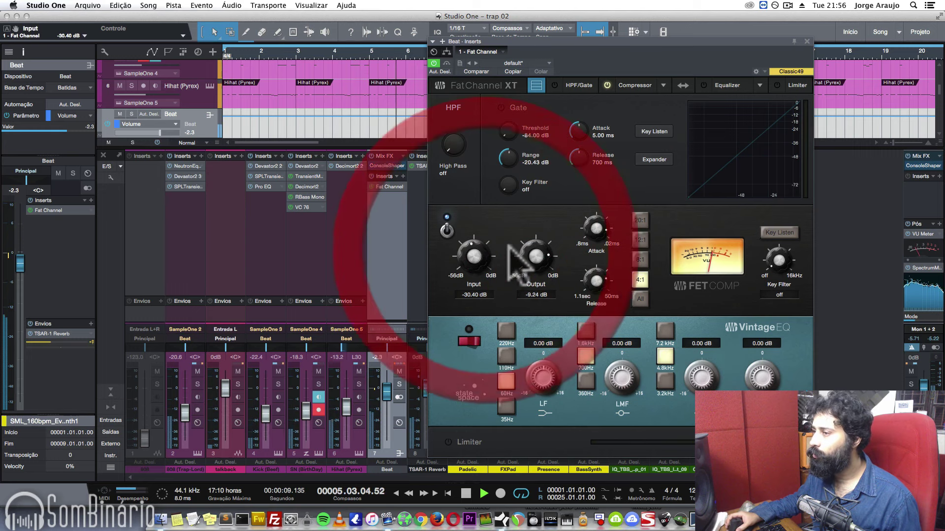
drag(596, 229, 597, 275)
drag(596, 227, 591, 242)
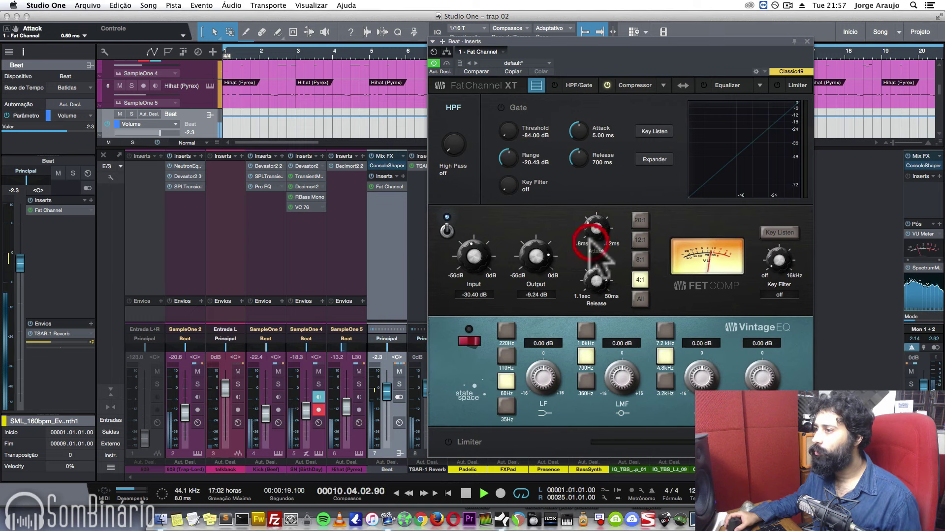
drag(485, 256, 532, 265)
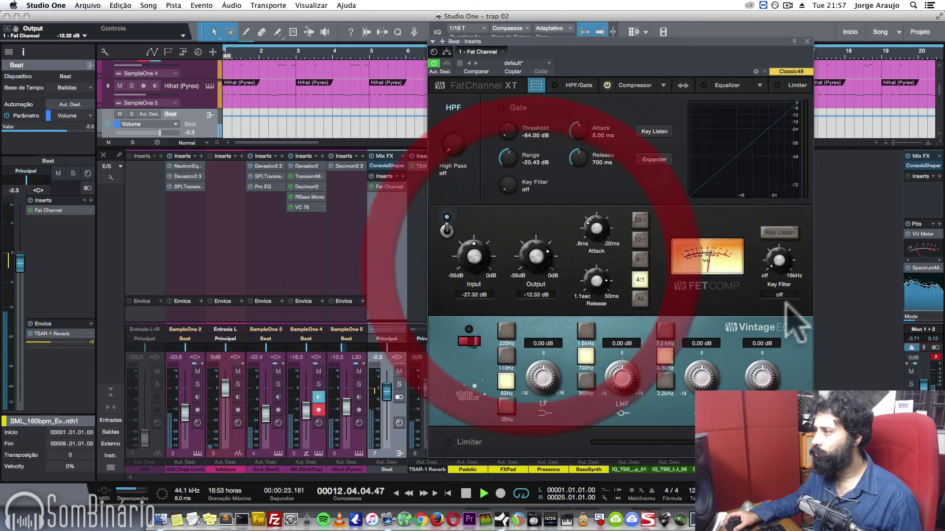
- Tune the compressor's Key Filter to 241.4 Hz, auditioning the soloed Beat bus with Key Listen and switching Key Listen off at the end
drag(777, 261, 780, 238)
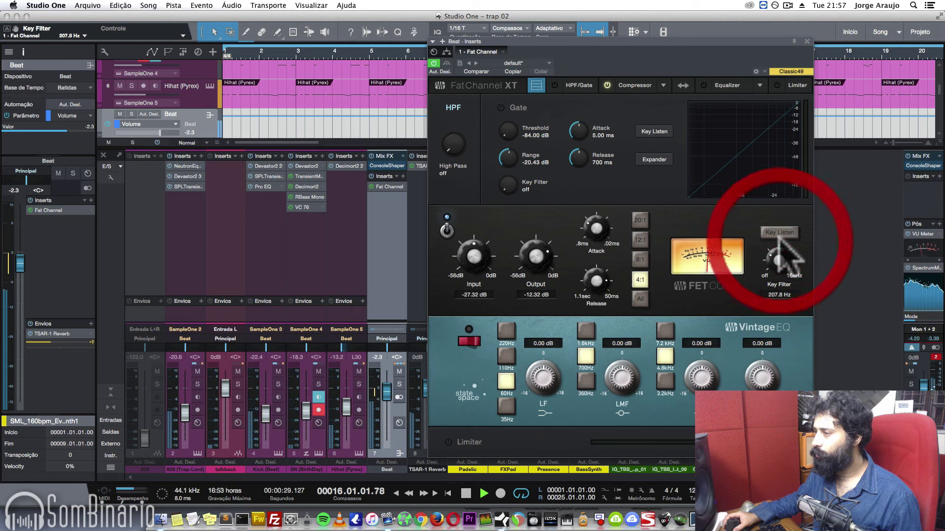
key(space)
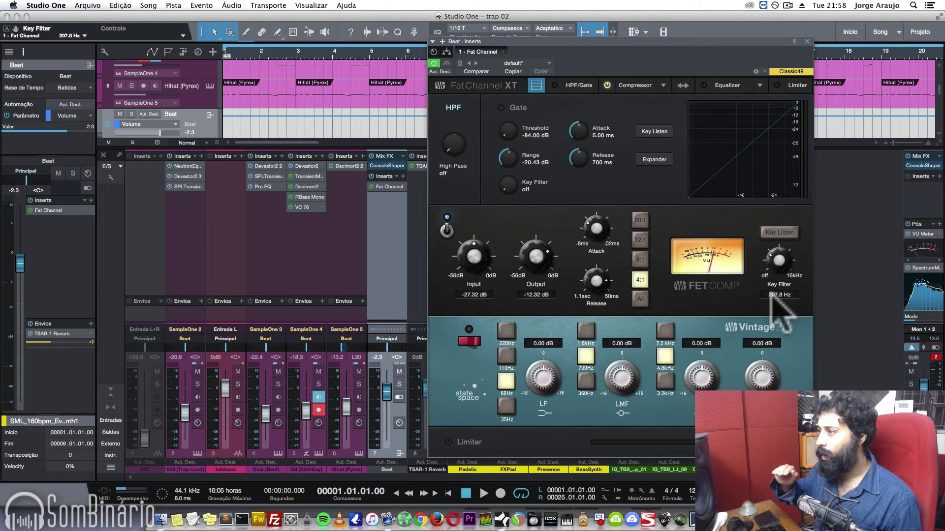
drag(779, 261, 775, 268)
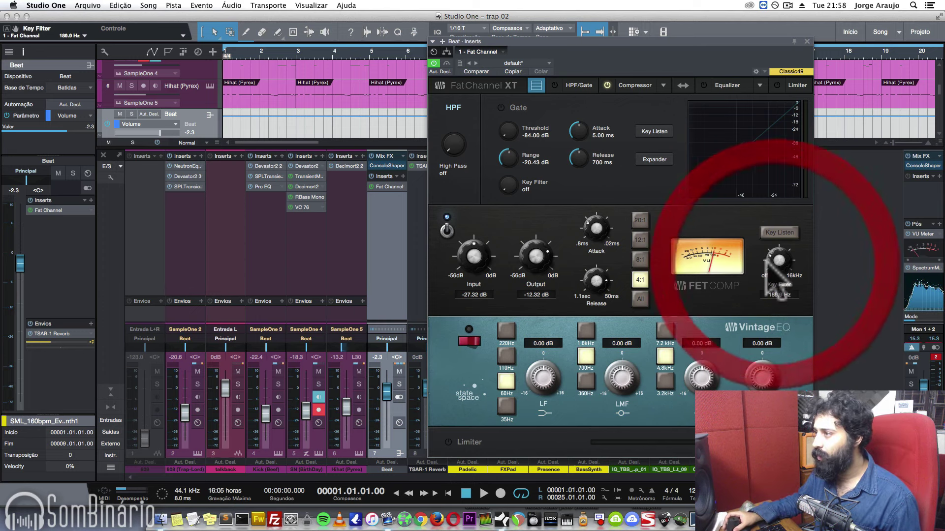
click(779, 233)
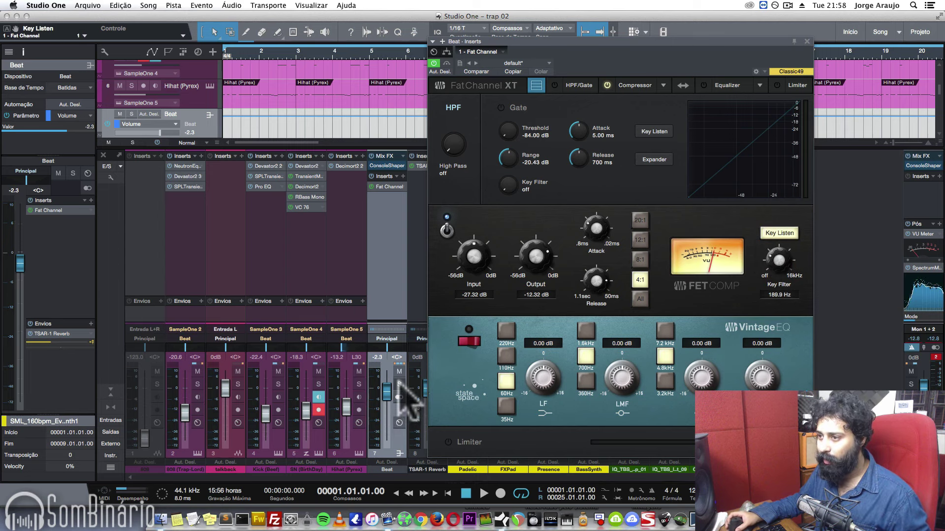
key(space)
mouse_move(777, 262)
mouse_down()
mouse_move(766, 280)
mouse_move(781, 242)
mouse_move(775, 267)
mouse_up()
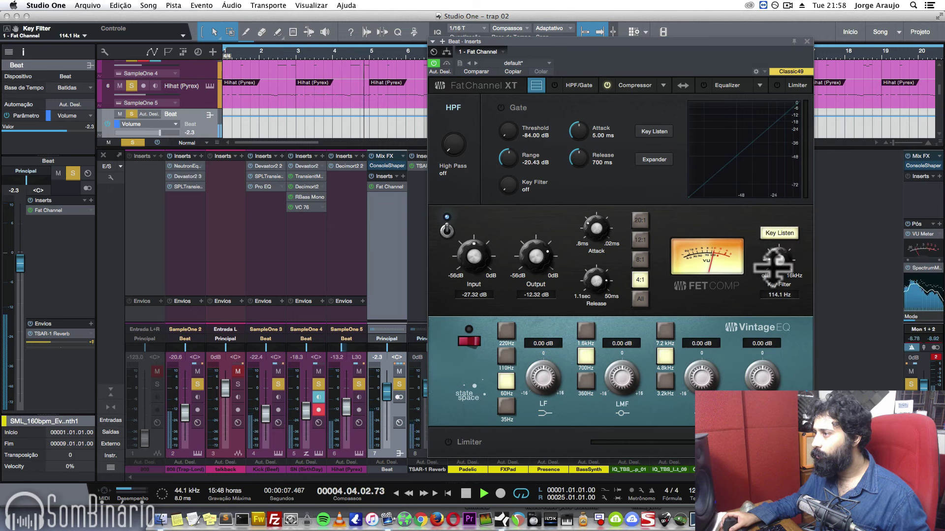
click(779, 234)
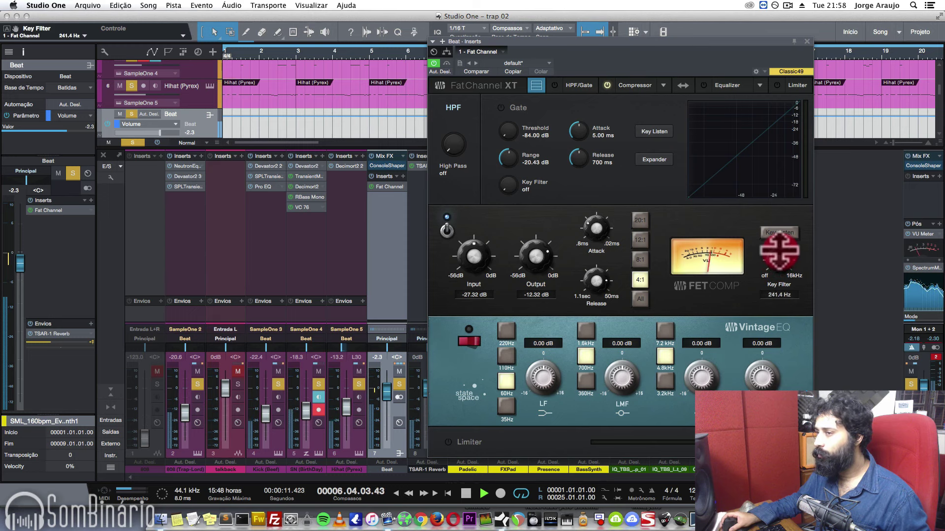
- Compare the beat with the FET compressor bypassed and active, and set its output to -14.84 dB
click(447, 230)
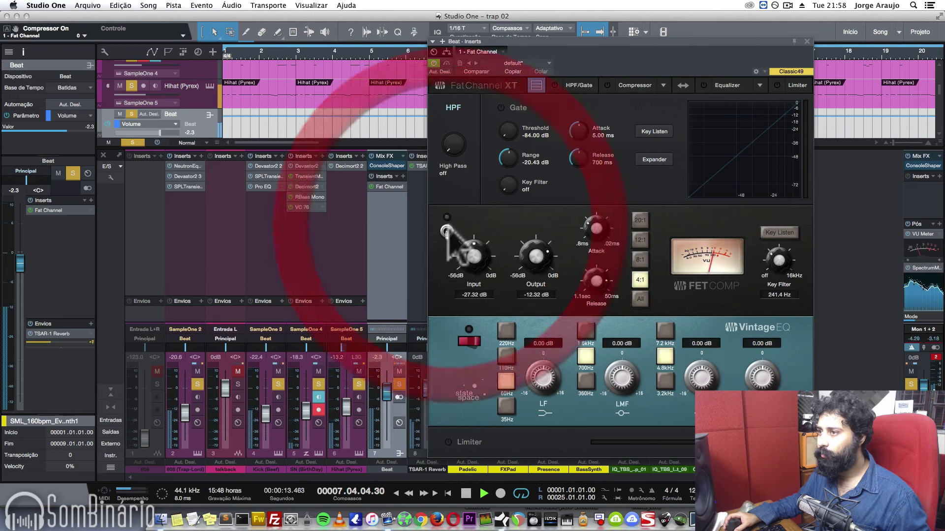
click(446, 231)
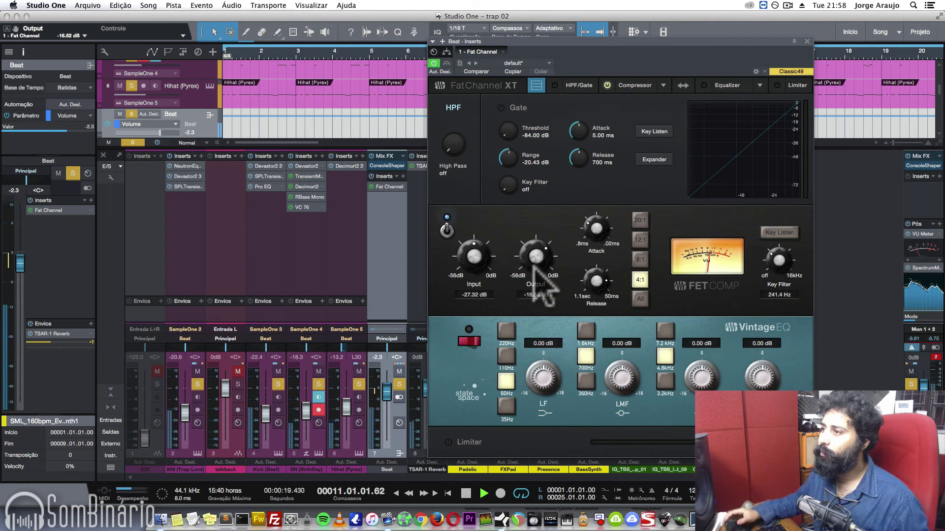
click(446, 230)
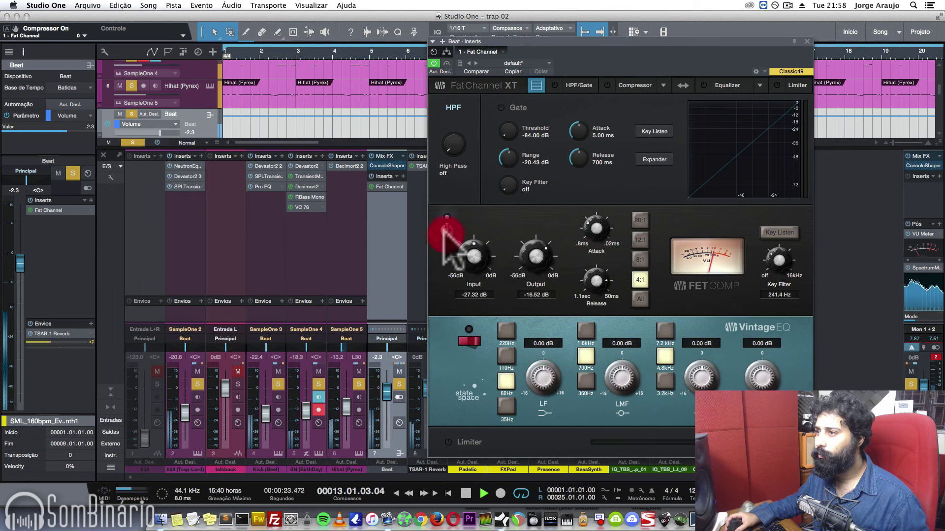
click(446, 230)
drag(533, 257, 526, 253)
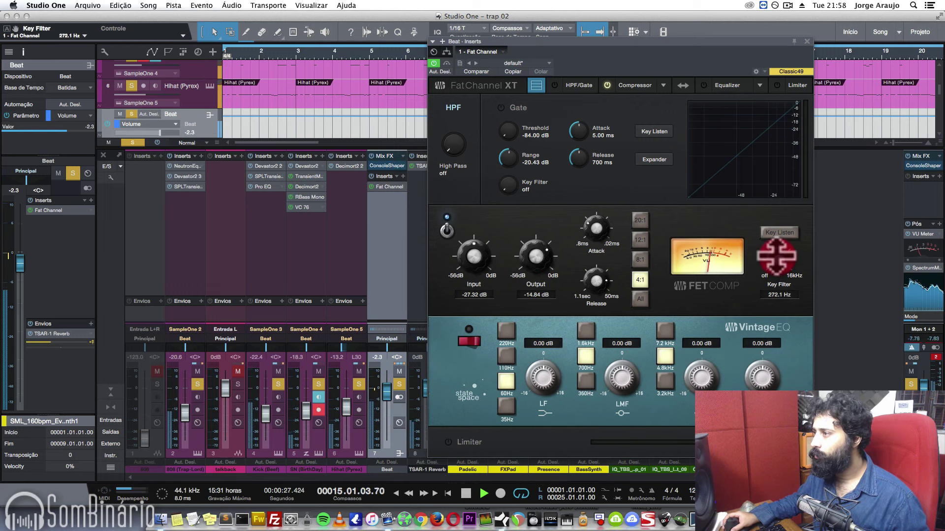
- Set the Key Filter to 272.1 Hz and the compressor input to -24.52 dB, checking against the bypassed sound
drag(777, 256, 769, 274)
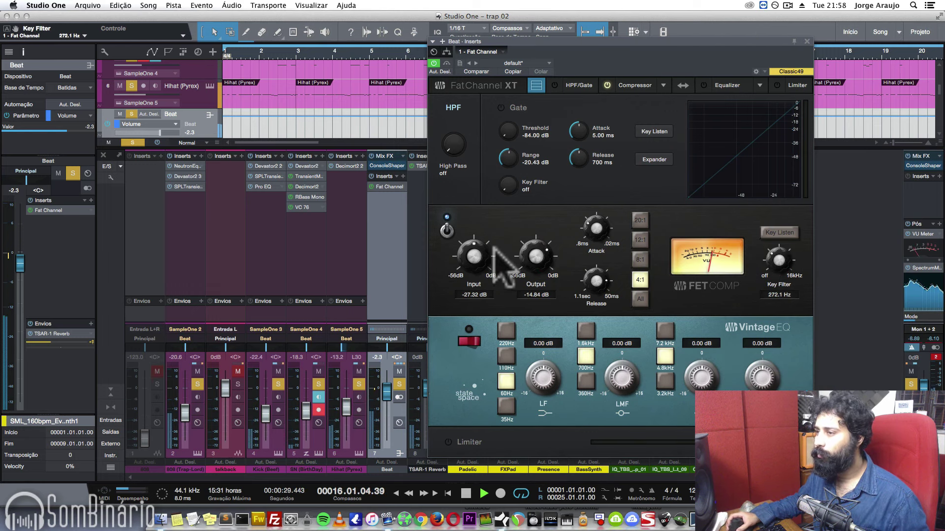
drag(473, 255, 472, 253)
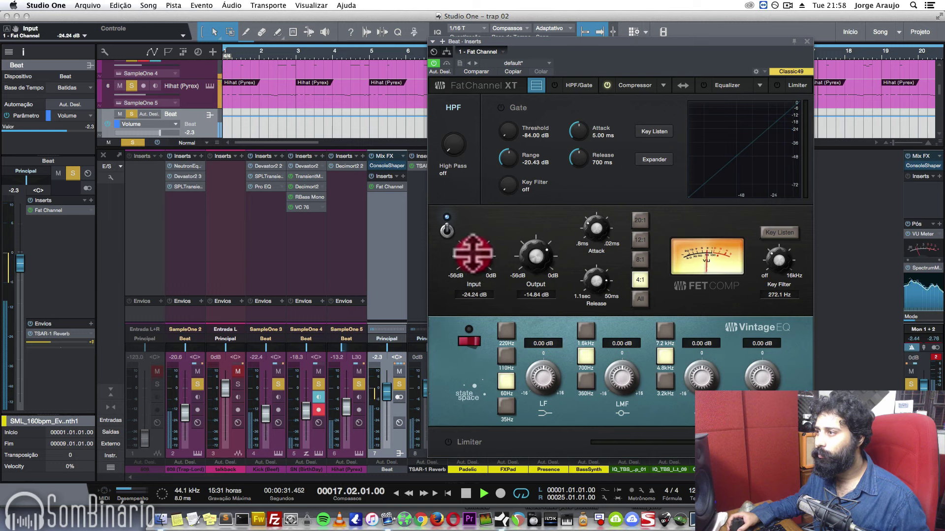
click(447, 229)
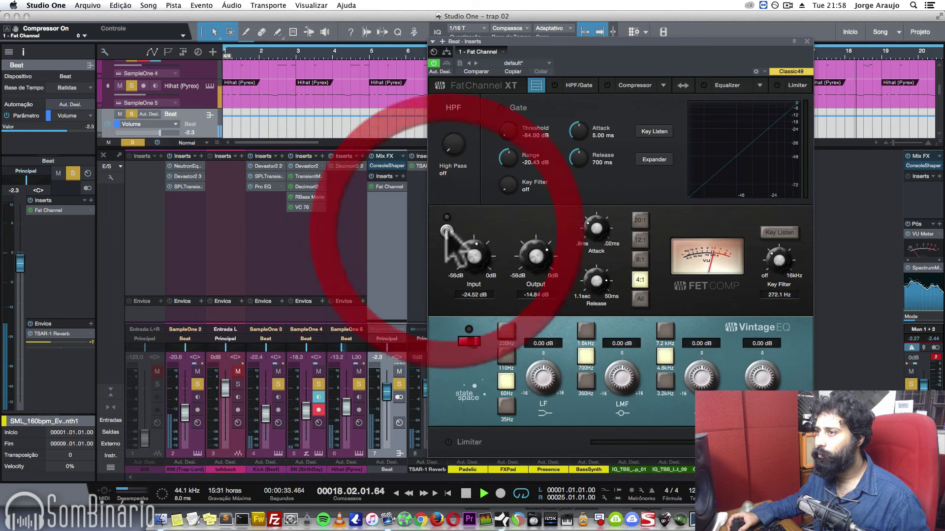
click(447, 230)
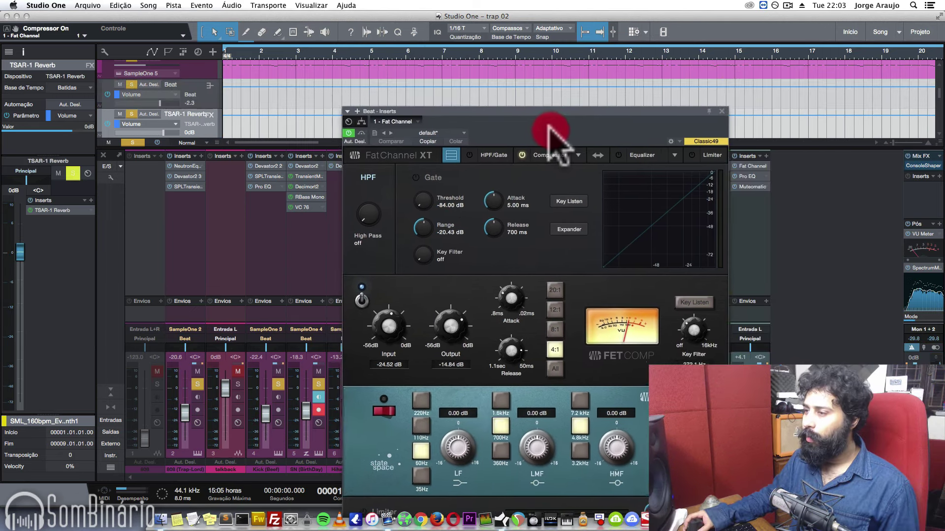
- Reposition the Fat Channel window and reduce it to show only the Vintage equalizer section
drag(552, 135, 527, 104)
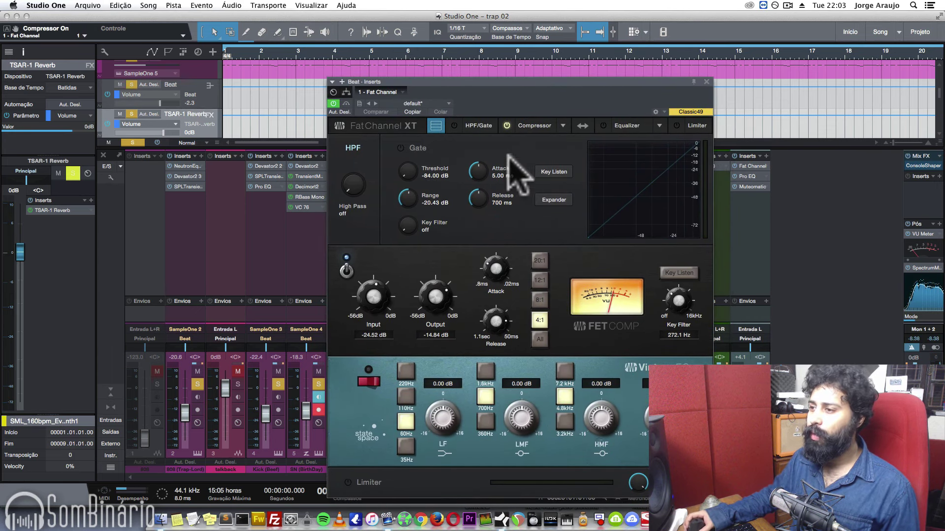
click(435, 127)
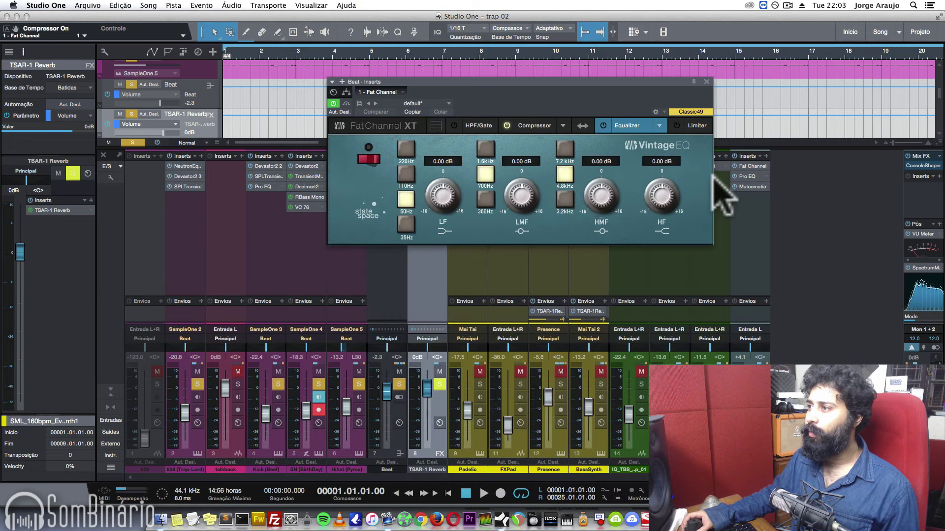
- Examine the Fat Channel window at wider and narrower sizes, alternating between its compressor, equalizer and all-sections views
drag(710, 177, 940, 202)
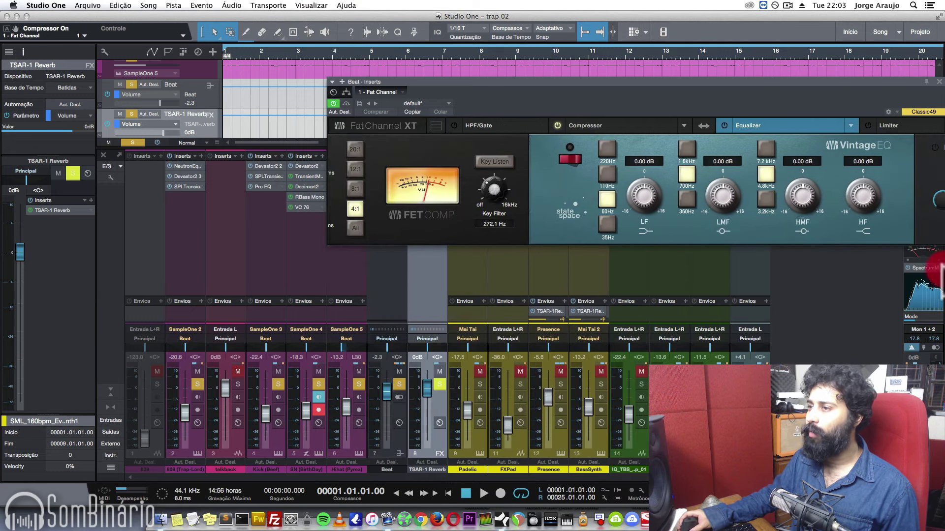
drag(938, 261, 634, 259)
click(538, 125)
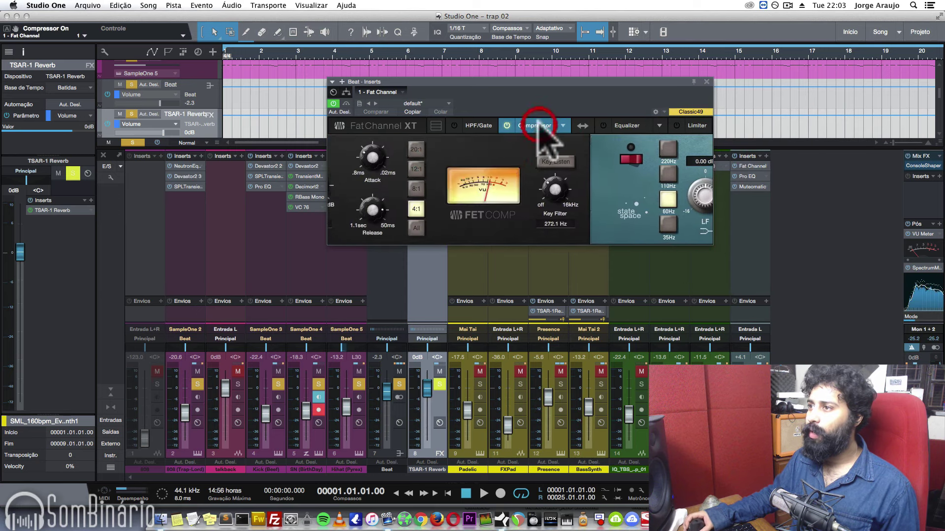
click(630, 126)
drag(589, 101, 594, 133)
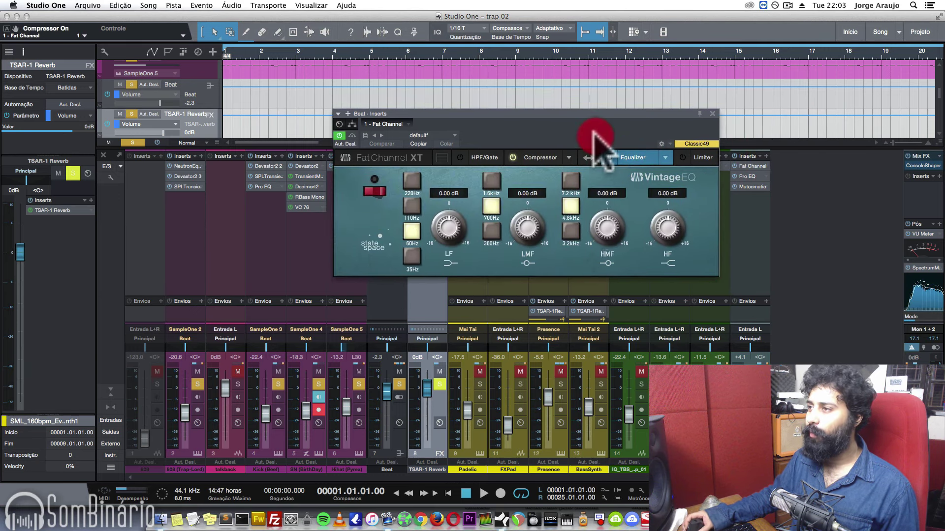
click(442, 157)
click(442, 158)
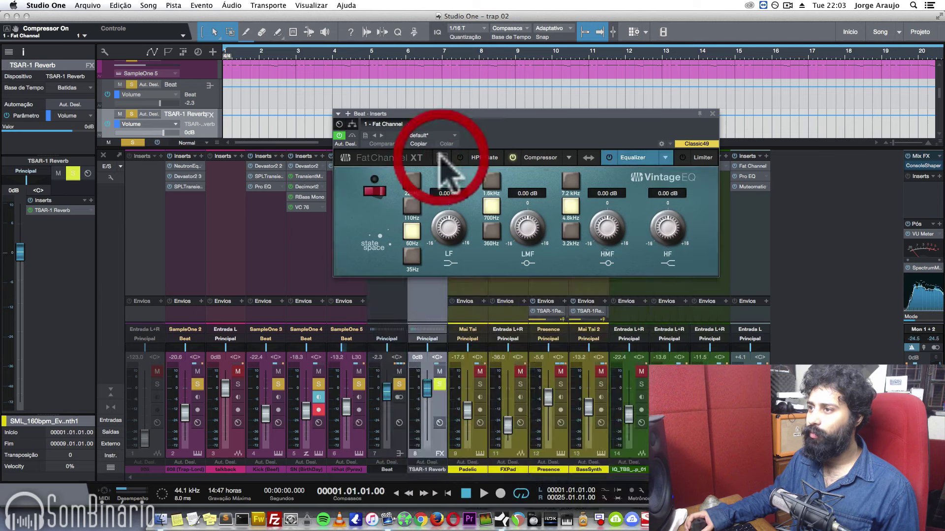
- Reposition the Fat Channel window with the Vintage EQ enabled, start playback and unsolo the Beat bus to hear the full mix
drag(591, 137, 701, 211)
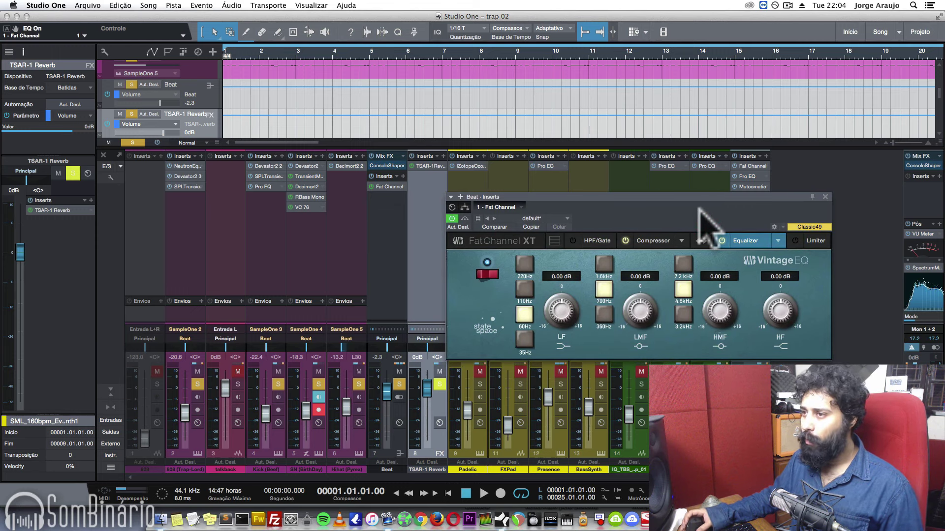
key(space)
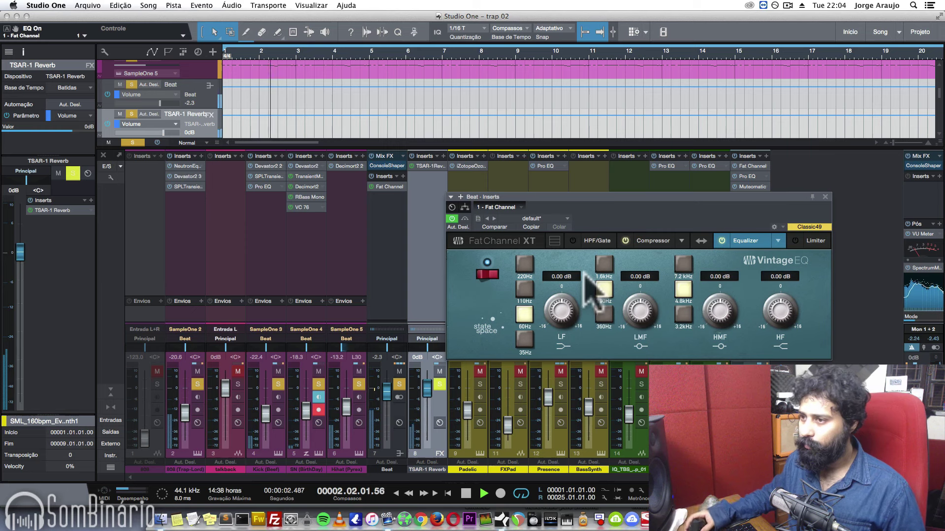
click(399, 384)
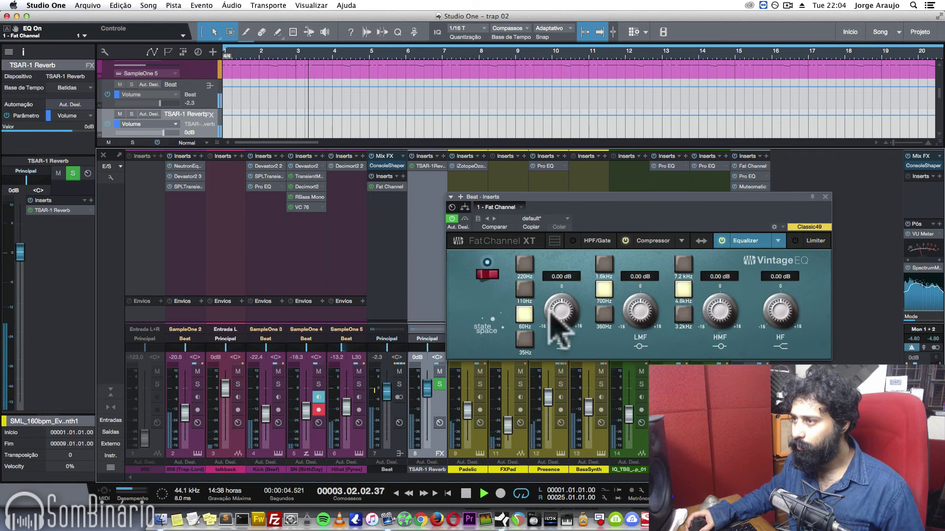
- Set the Vintage EQ's low-frequency band to 110 Hz with 3.04 dB of gain, comparing it against 60 Hz during playback
drag(562, 311, 561, 305)
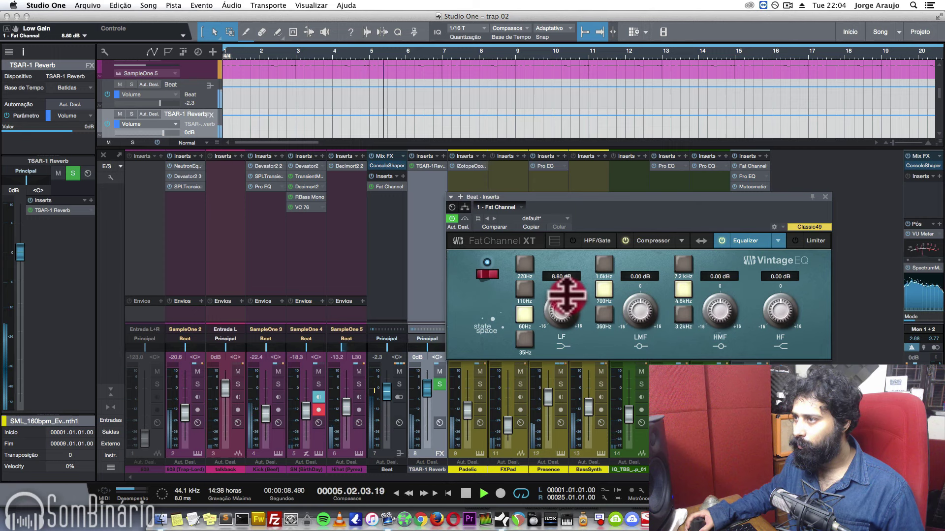
drag(566, 295, 566, 293)
click(524, 289)
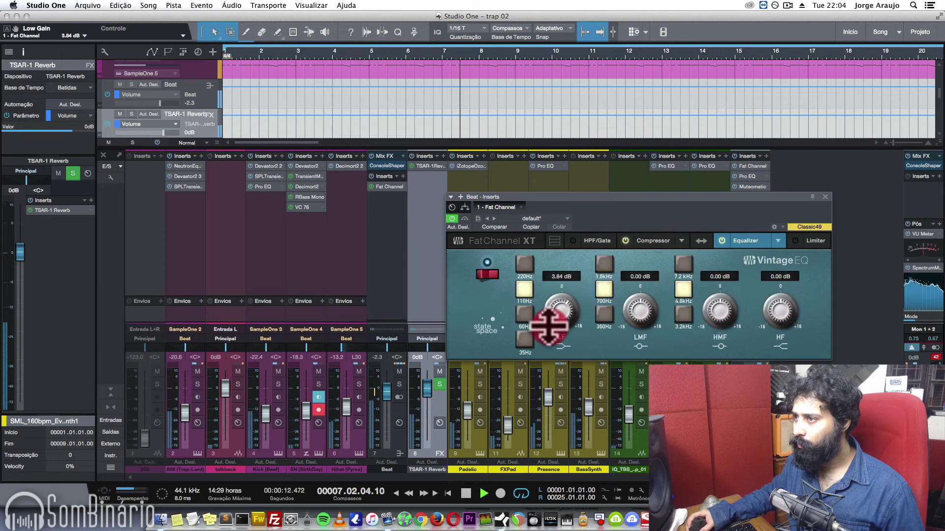
click(524, 312)
drag(555, 317, 549, 309)
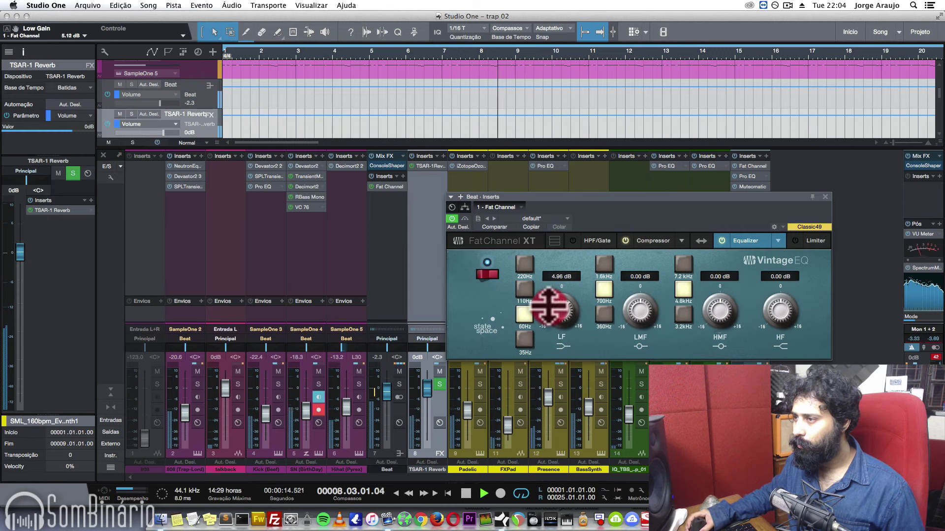
click(524, 289)
drag(553, 309, 554, 310)
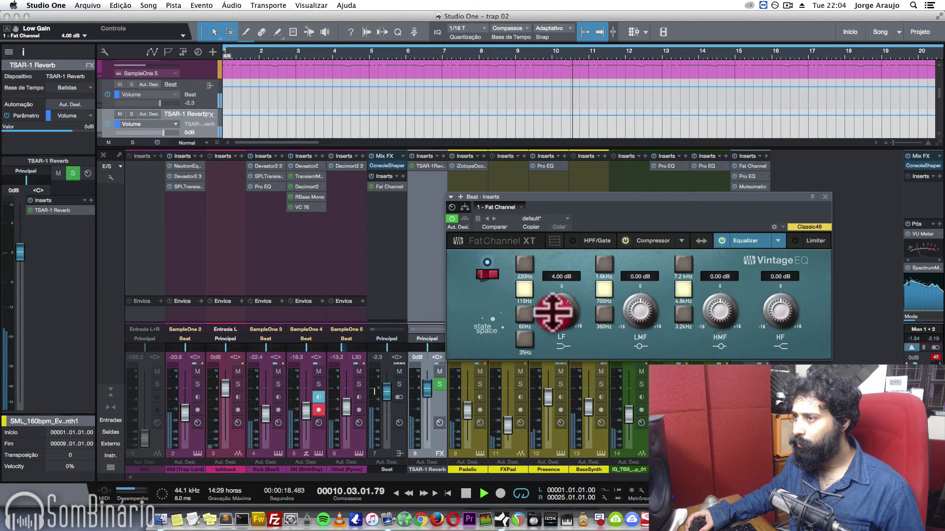
click(553, 315)
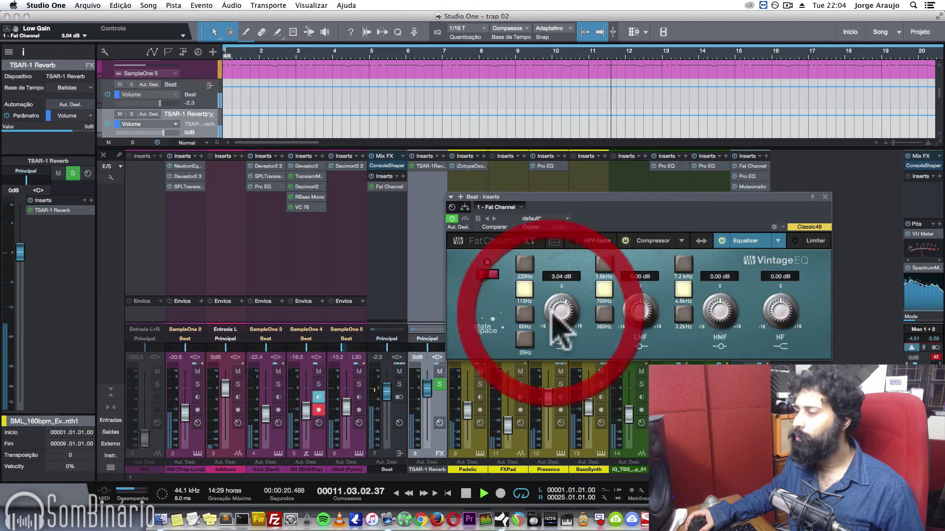
- Set the Vintage EQ's low-mid band to 360 Hz with a gain of 1.92 dB
drag(647, 212, 620, 217)
click(575, 319)
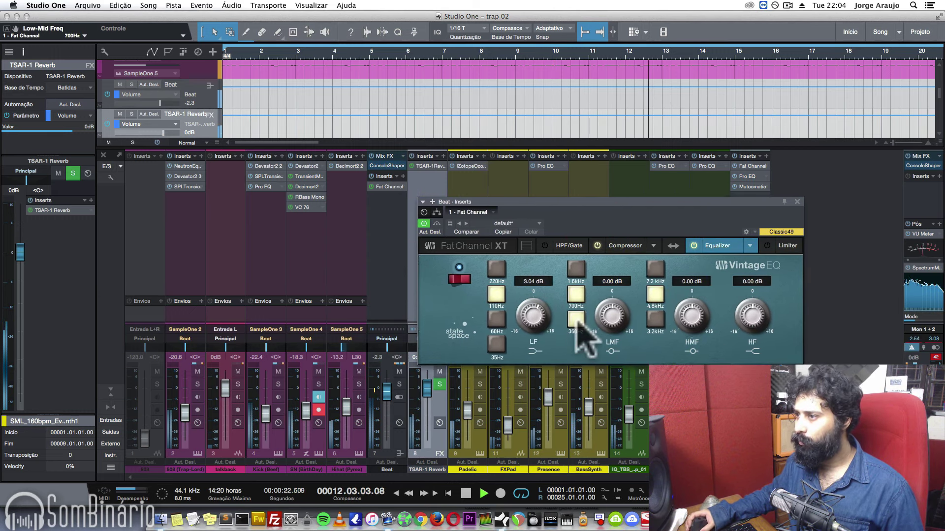
drag(606, 318, 610, 305)
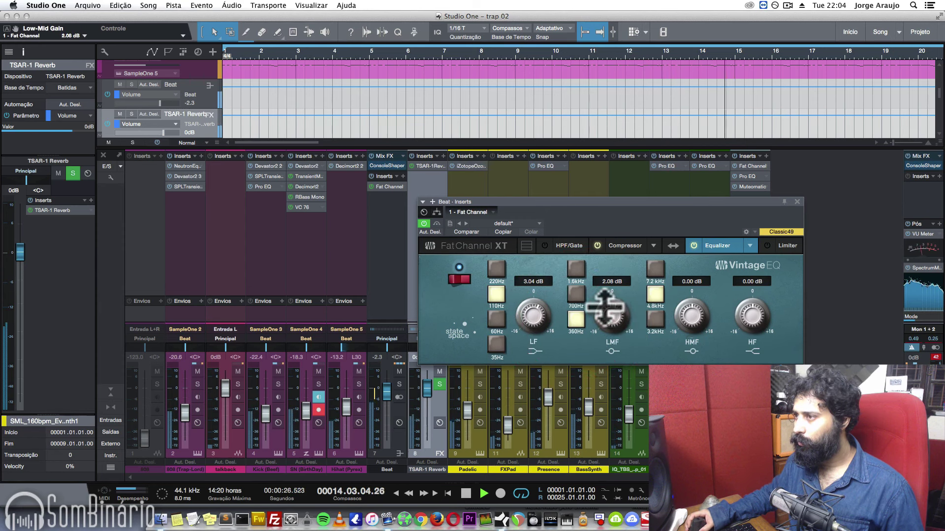
- Boost the high band by 6.40 dB and the high-mid band by 0.80 dB, comparing the beat with the EQ bypassed
drag(759, 305, 770, 291)
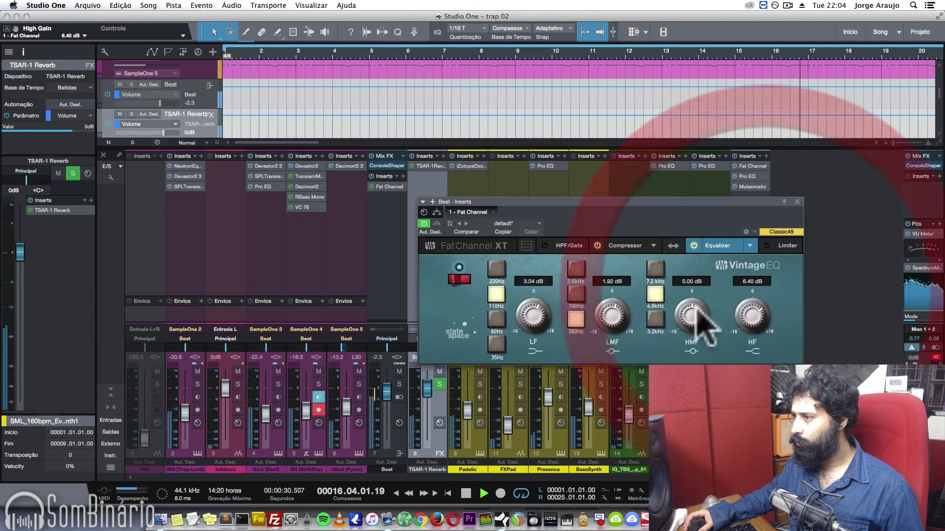
drag(670, 301, 689, 318)
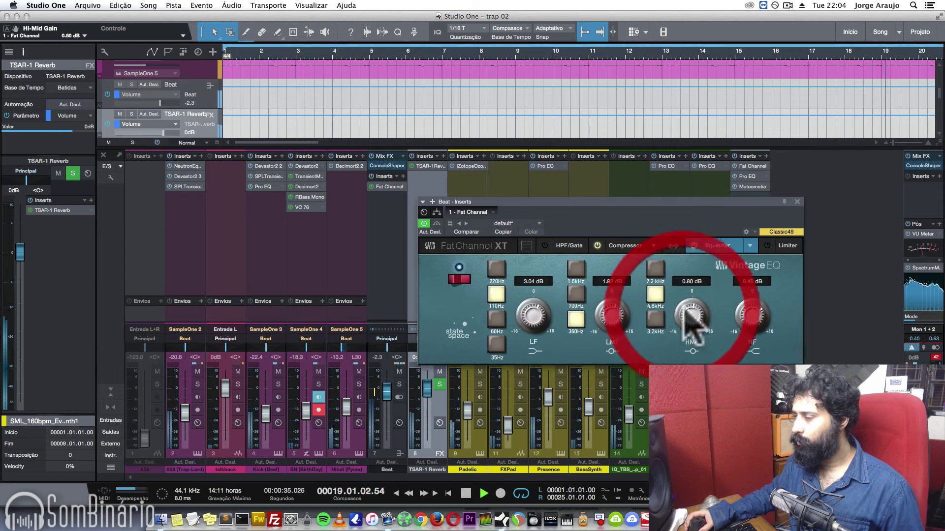
click(460, 279)
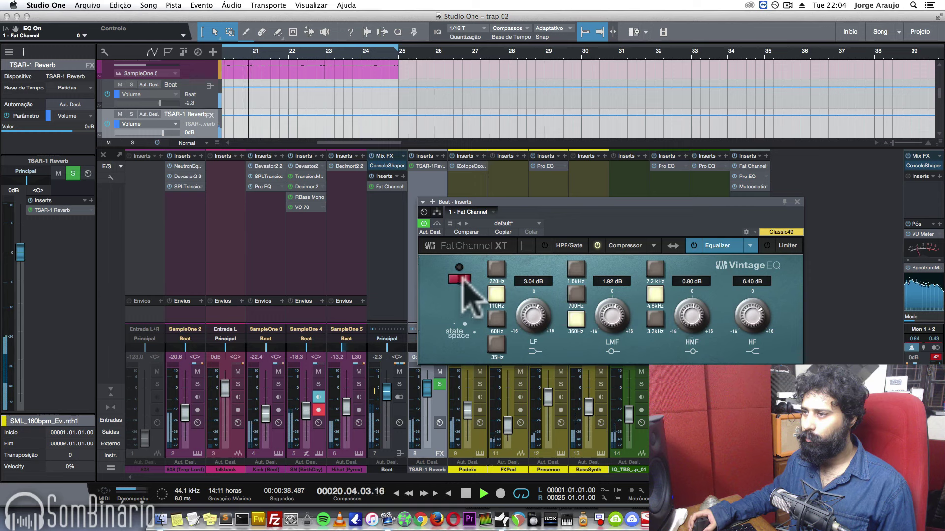
click(461, 280)
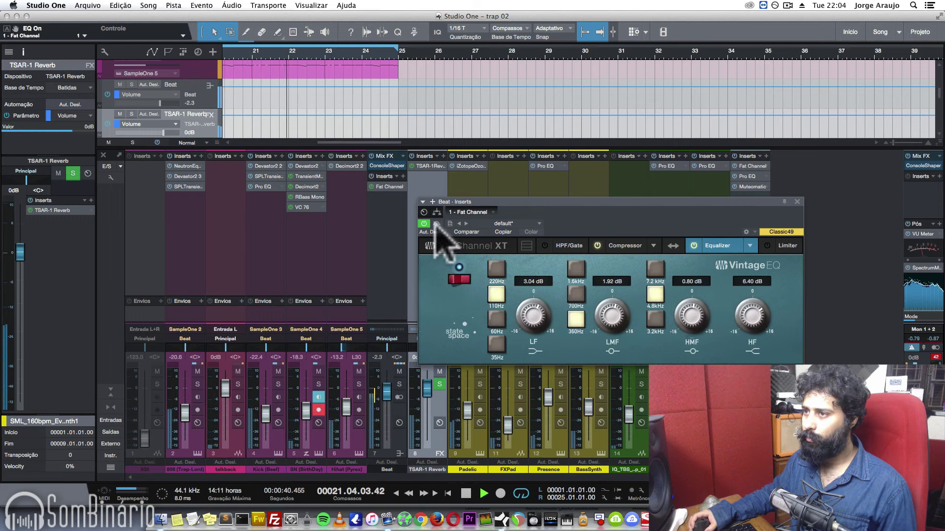
- Compare the beat with the whole Fat Channel bypassed, set the FET compressor's output to -15.96 dB and close the plug-in window
click(526, 245)
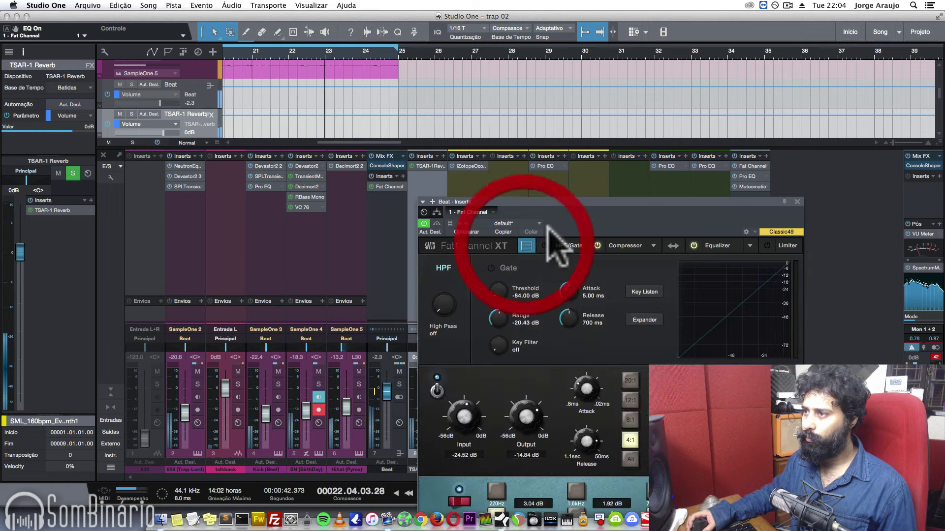
drag(575, 223, 529, 114)
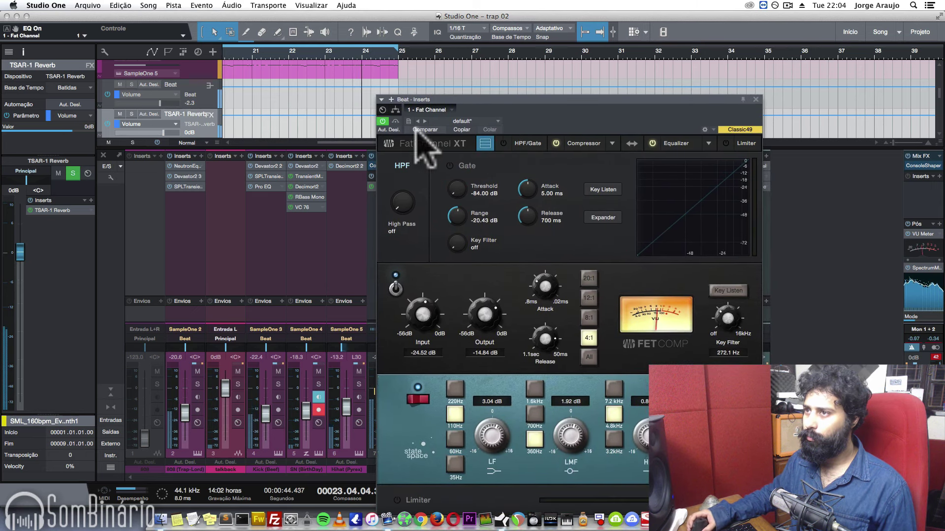
click(393, 120)
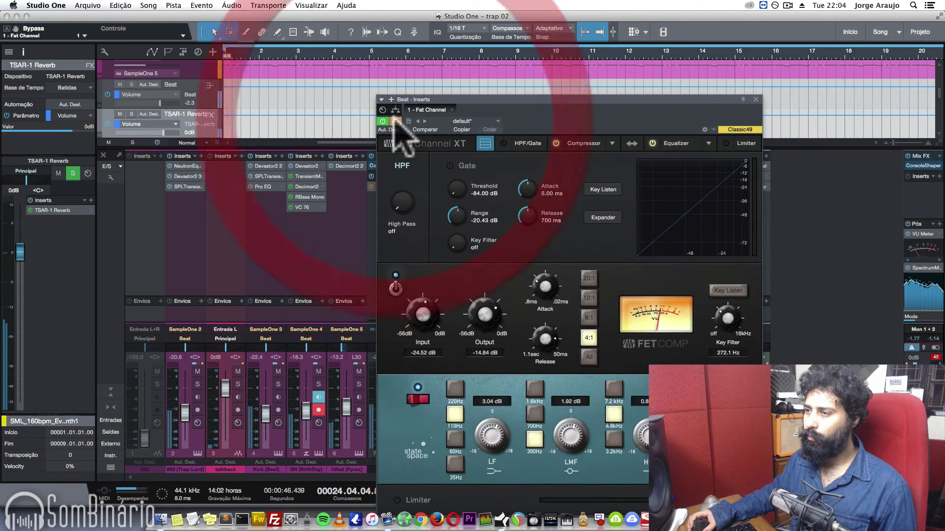
click(397, 121)
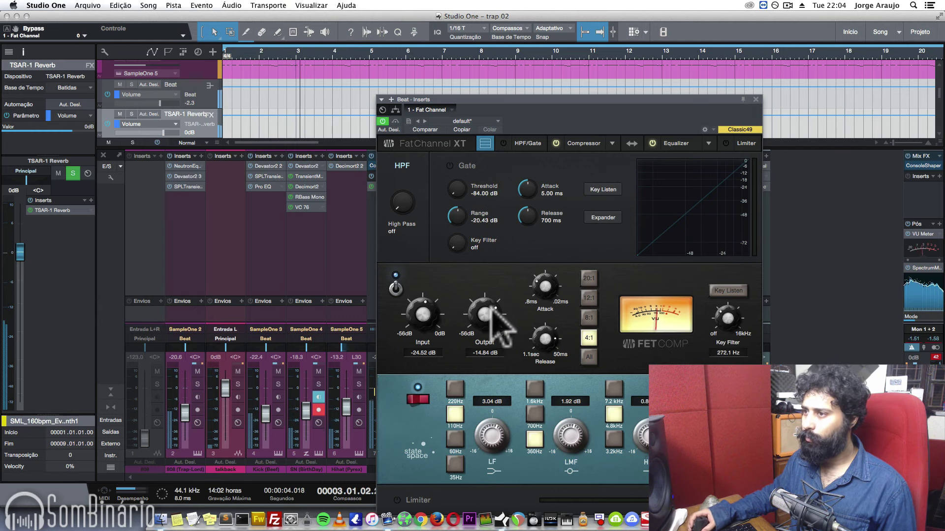
drag(483, 309, 485, 314)
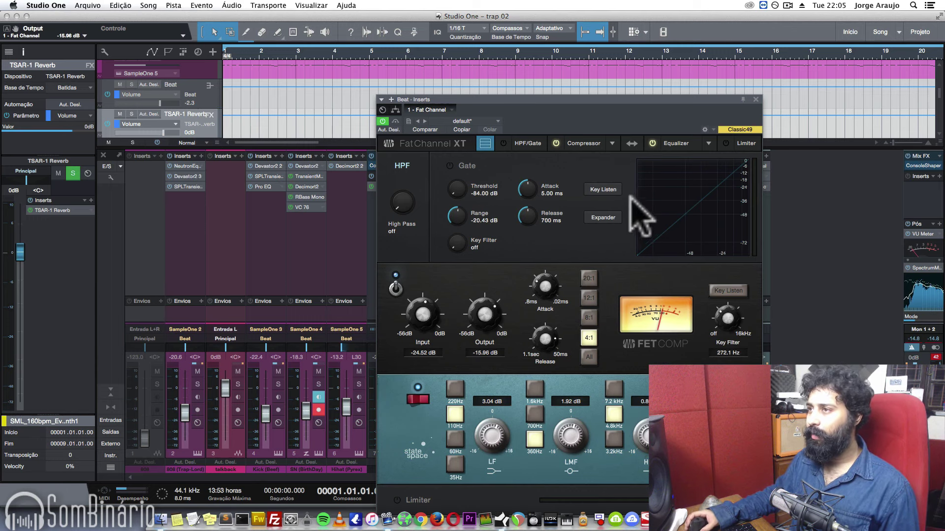
drag(596, 132, 603, 99)
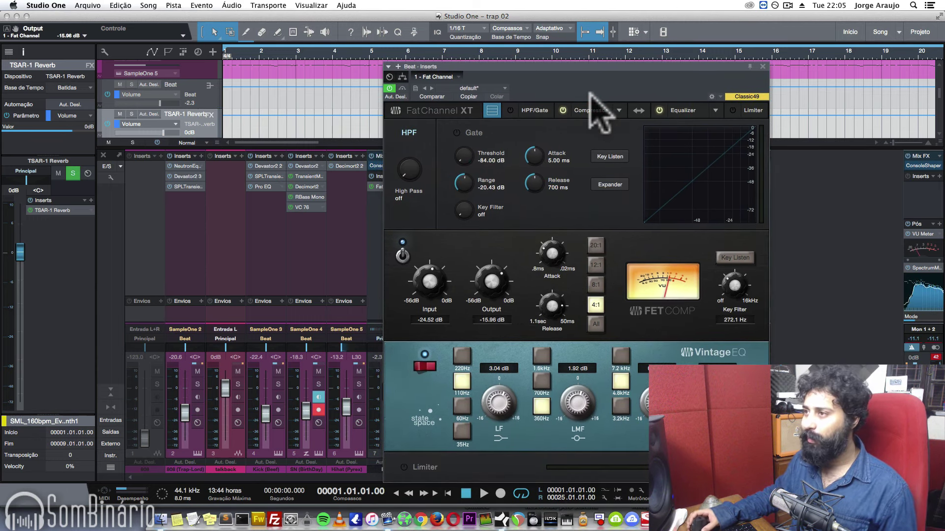
click(762, 66)
- Select and solo the BassSynth channel and audition it on its own
click(590, 280)
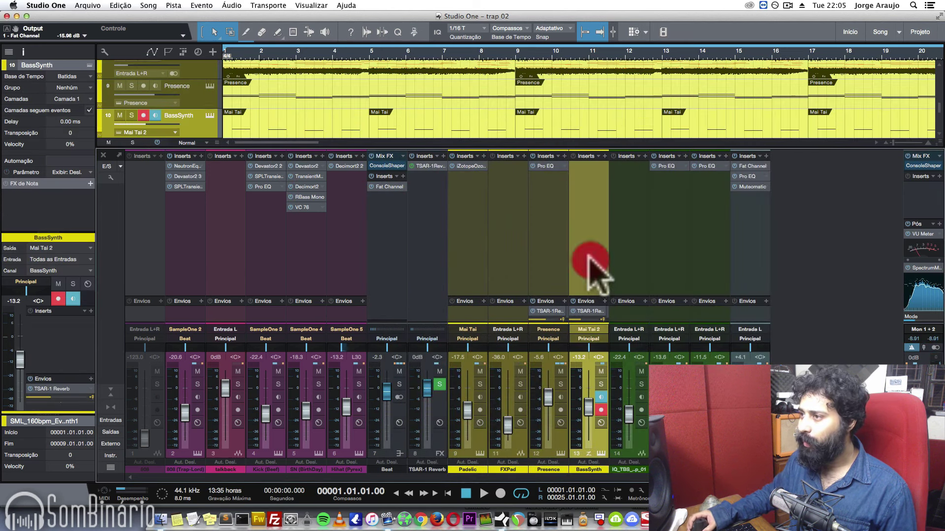
click(601, 384)
key(space)
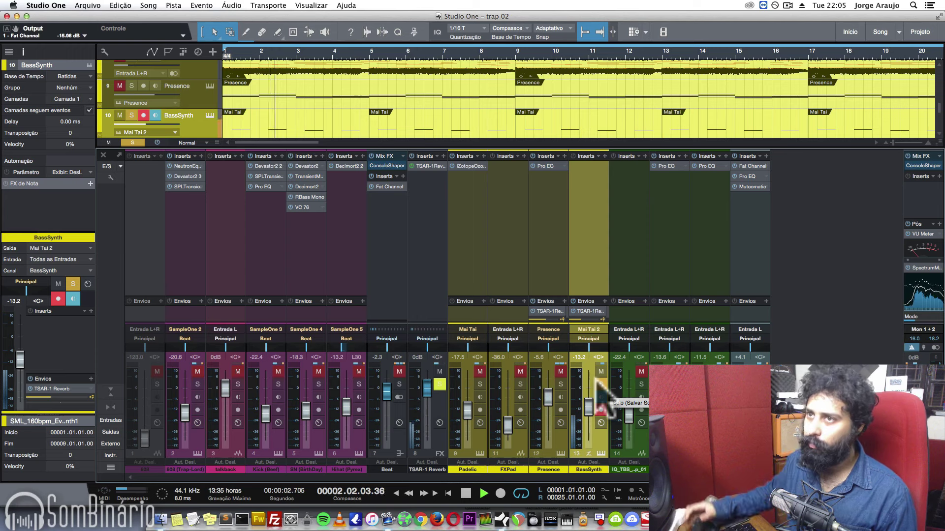
scroll(366, 85, down, 1)
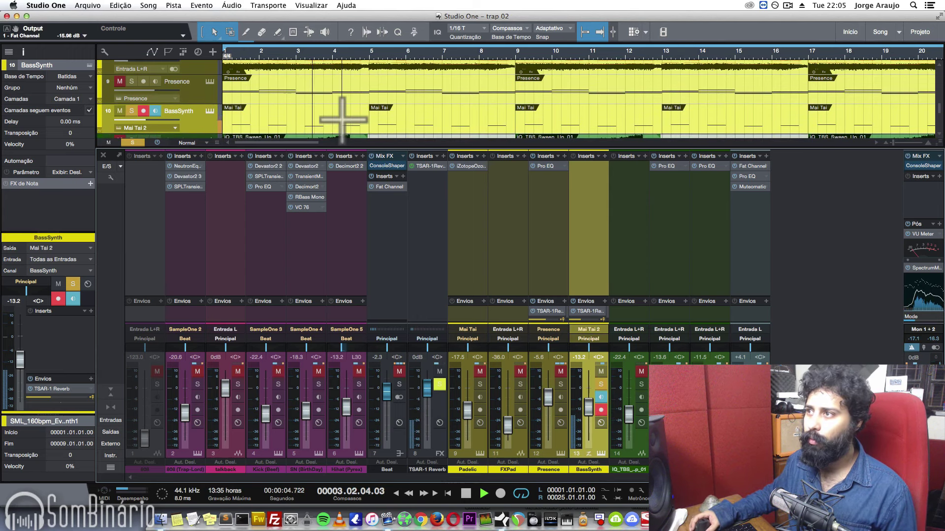
key(space)
- Examine the Mai Tai instrument on the BassSynth track, including its on-screen keyboard, while the soloed bass plays
click(210, 111)
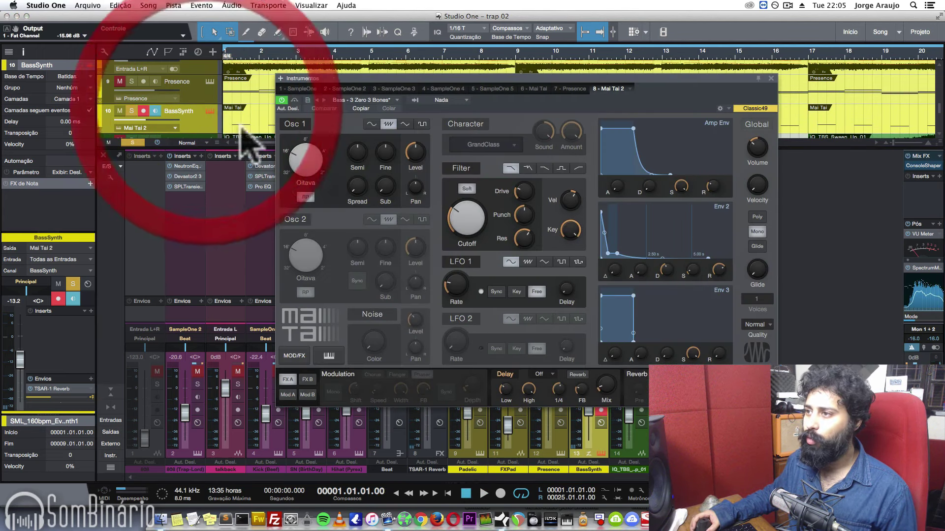
click(580, 129)
drag(580, 129, 579, 129)
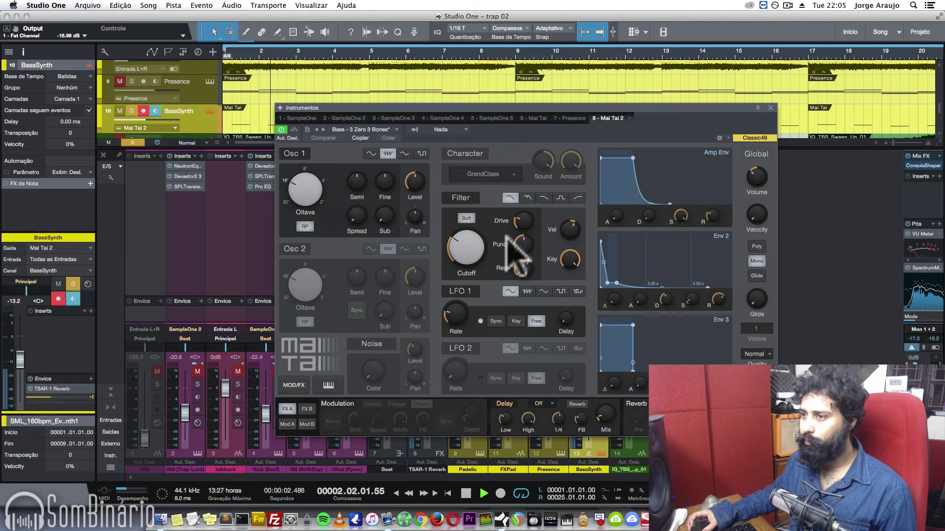
click(328, 385)
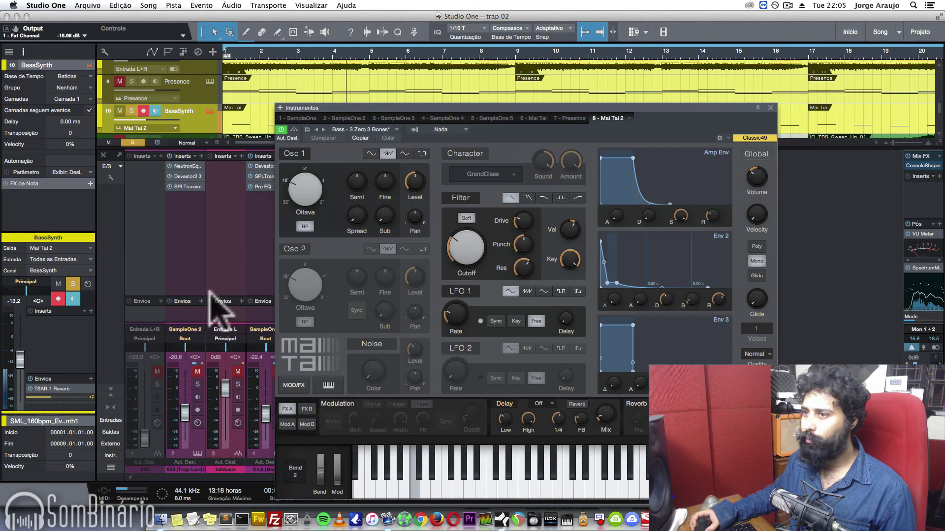
click(328, 385)
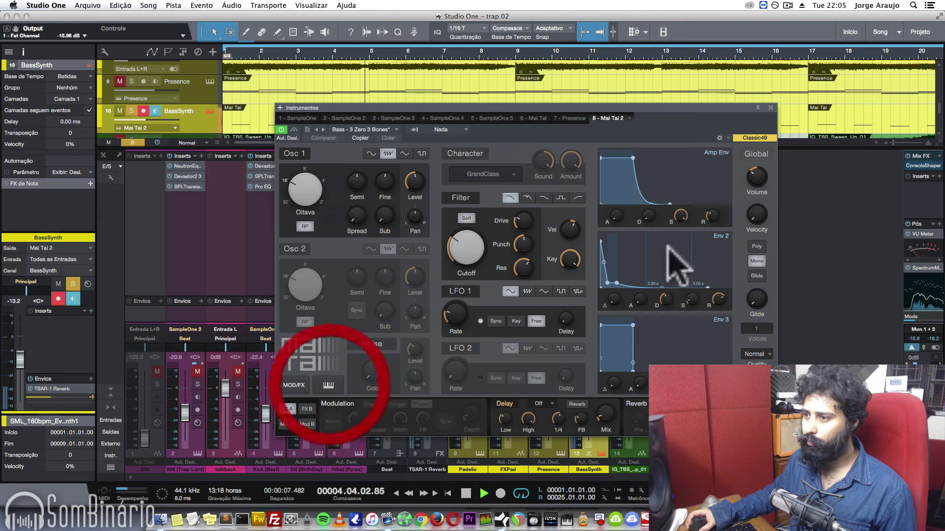
click(771, 107)
key(space)
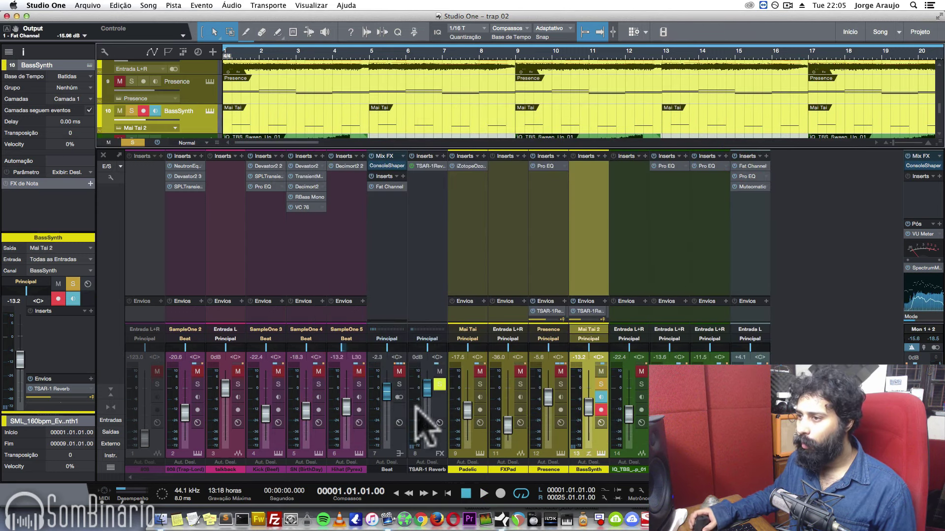
- Solo the Beat bus alongside the bass during playback, and insert a Fat Channel effect on the BassSynth channel
click(399, 384)
key(space)
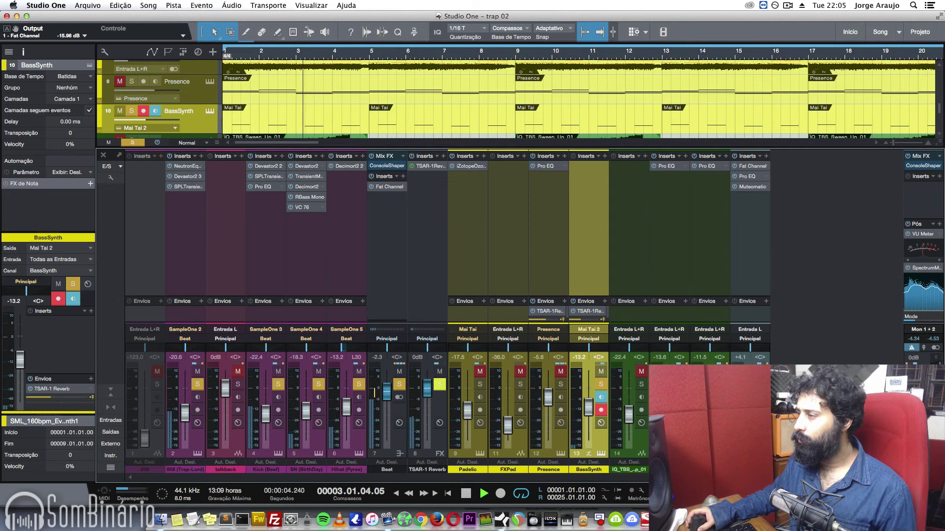
key(F5)
drag(829, 296, 592, 206)
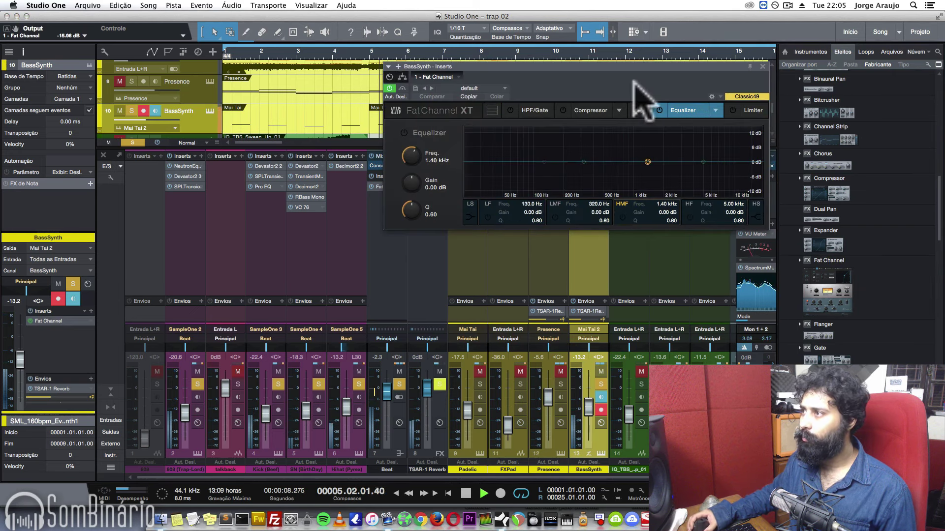
drag(633, 93, 549, 170)
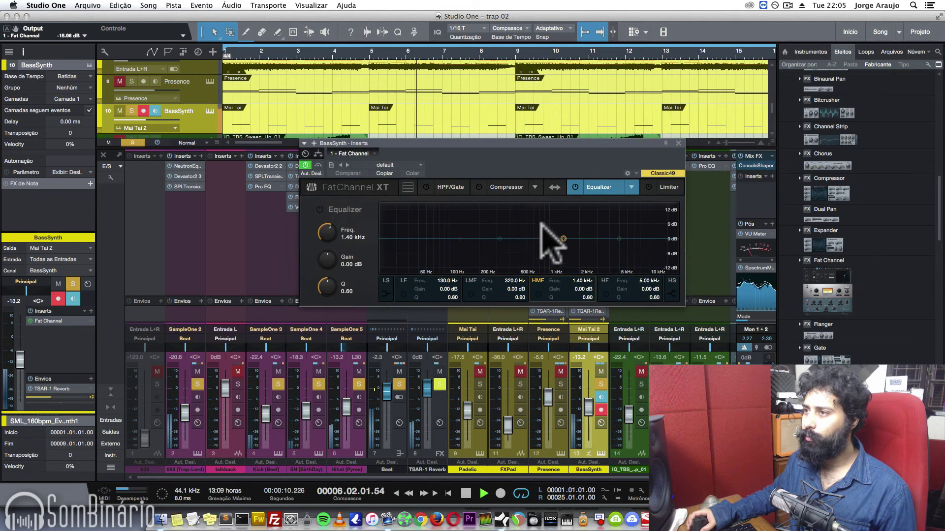
- Enable the equalizer in BassSynth's Fat Channel, switch it to the Passive model and stop playback
click(499, 239)
click(574, 188)
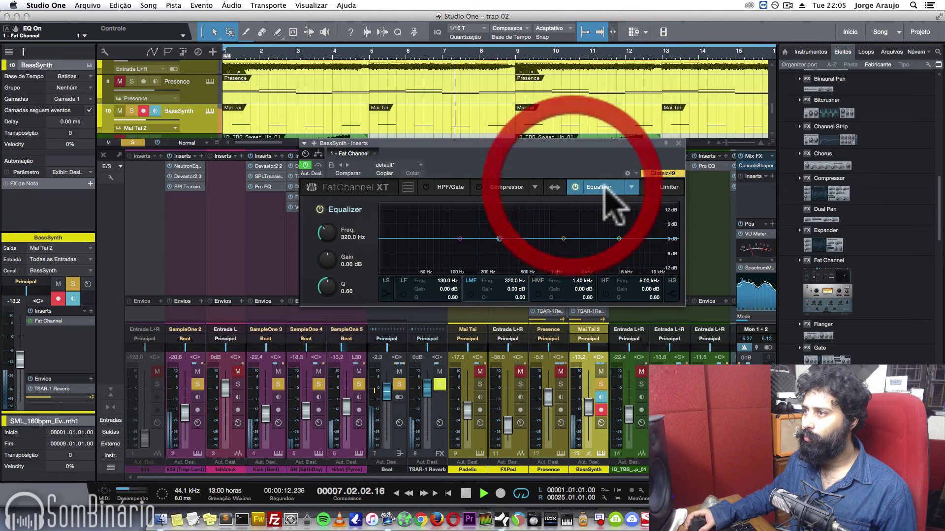
click(631, 187)
click(639, 211)
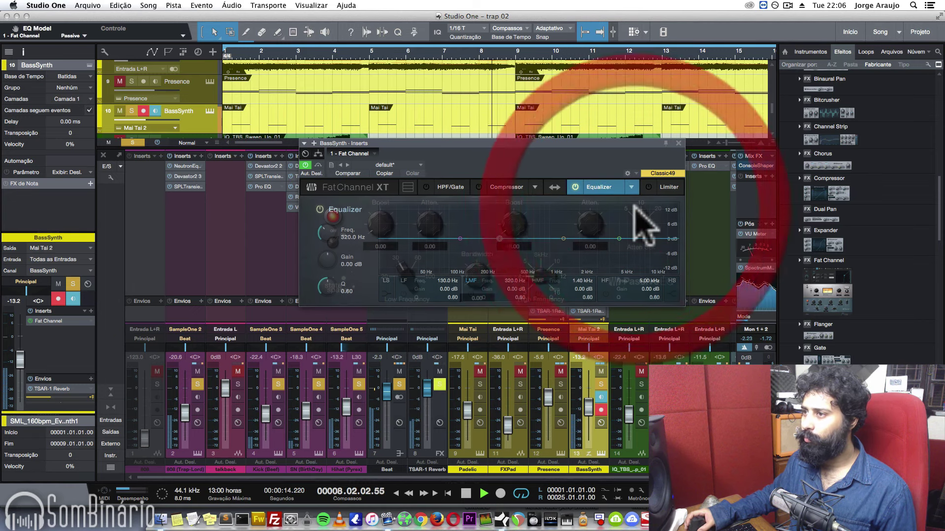
drag(501, 155, 590, 222)
key(space)
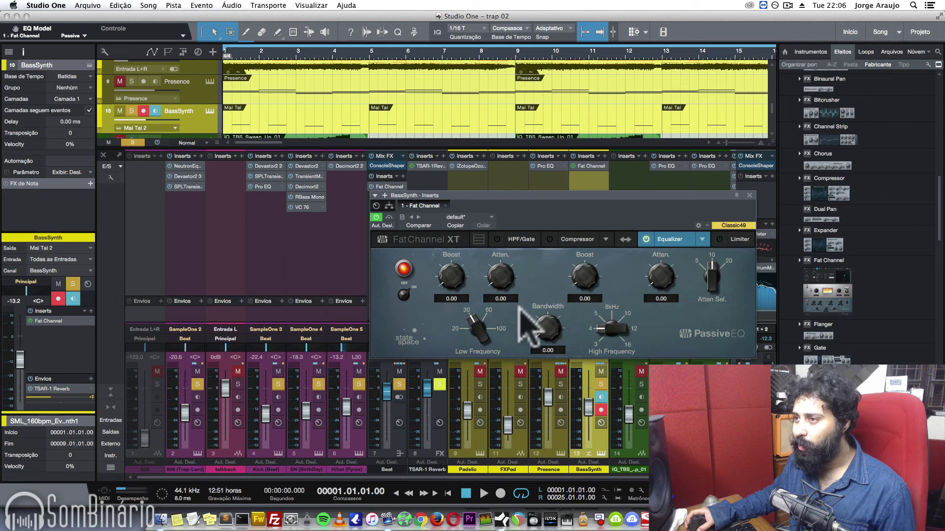
- Restart playback and set the Passive EQ's low frequency to 100, with a low boost of 1.65 and low attenuation of 0.95
key(space)
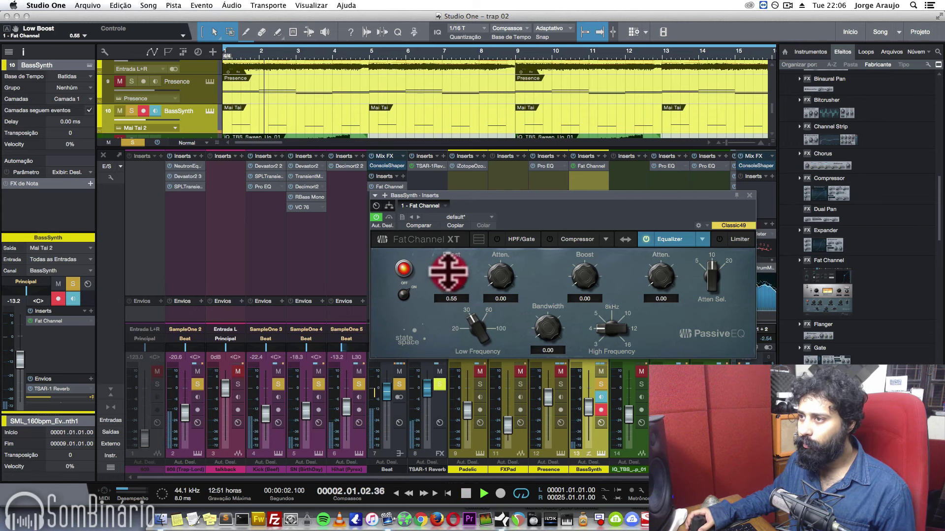
drag(477, 325, 450, 272)
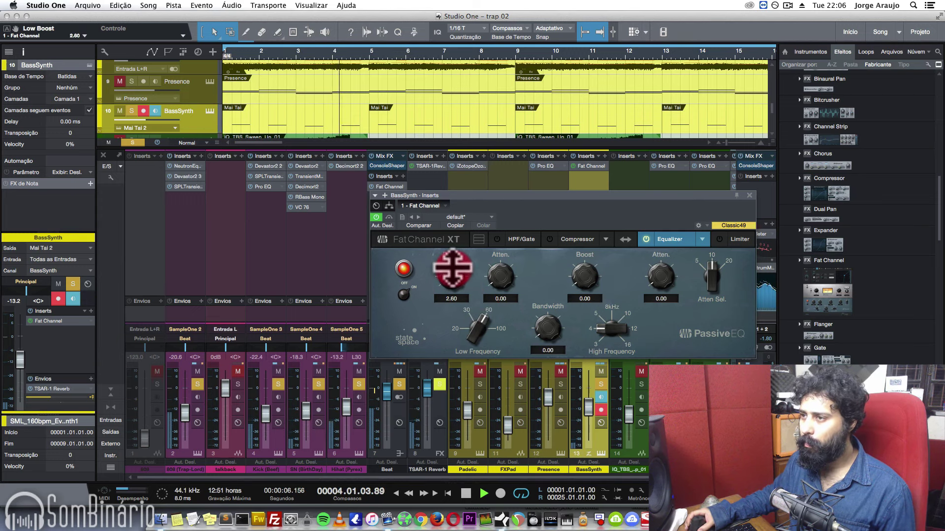
drag(481, 337, 499, 277)
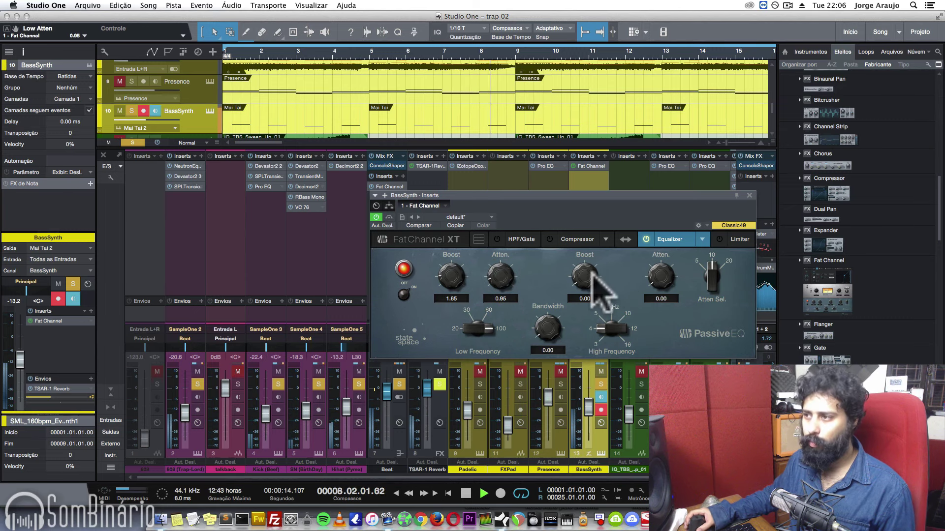
- Set the Passive EQ's high frequency to 3 kHz with a boost of 6.60, and compare the bass with the EQ bypassed
drag(611, 329, 607, 337)
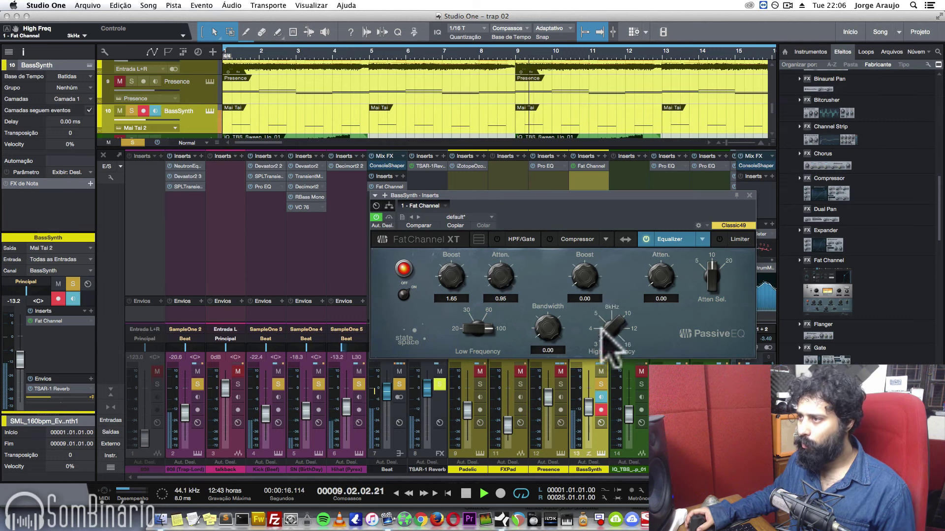
drag(585, 290, 594, 213)
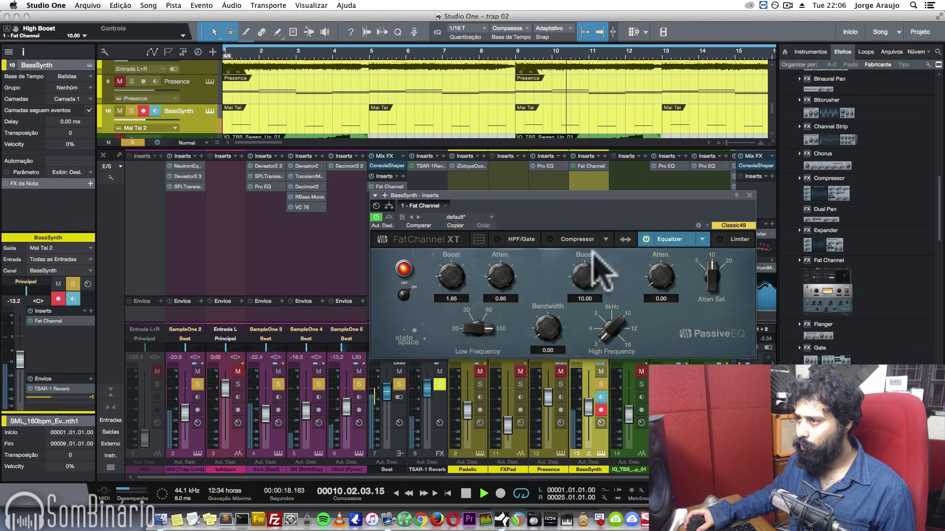
drag(584, 278, 586, 302)
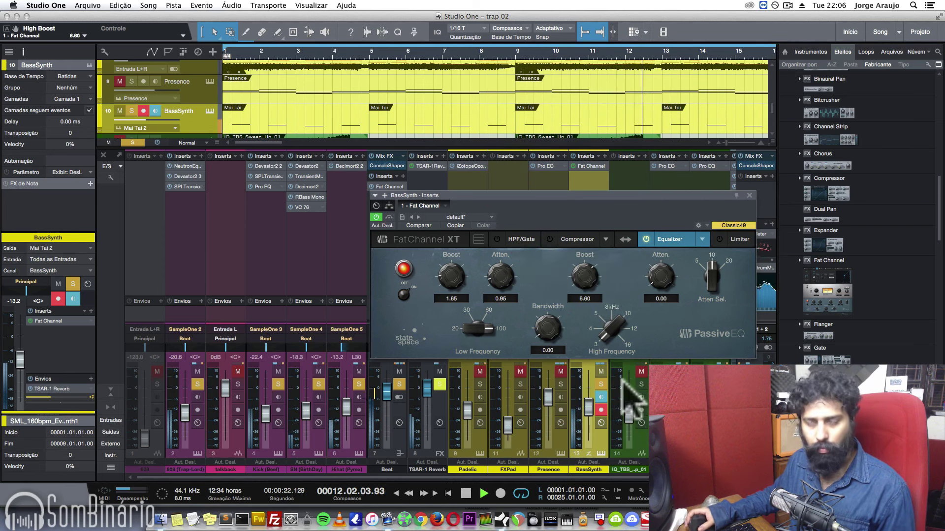
click(403, 269)
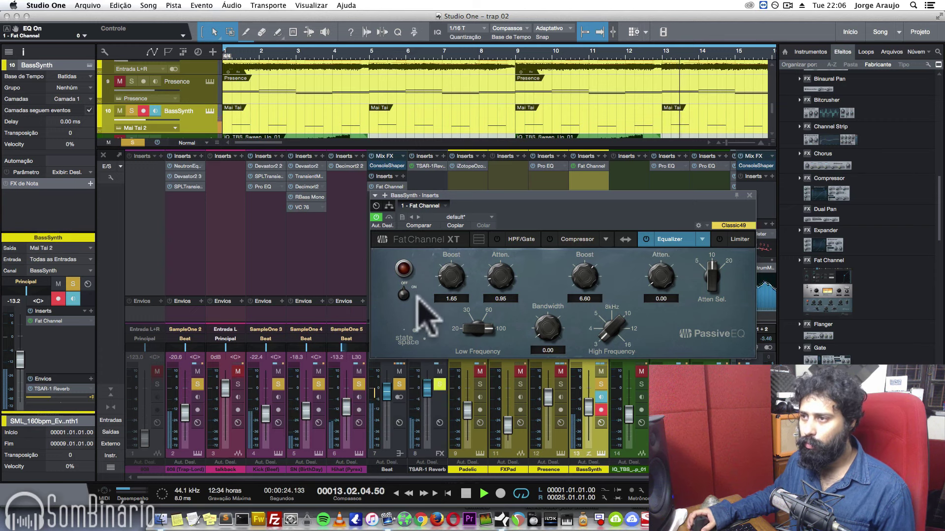
click(403, 268)
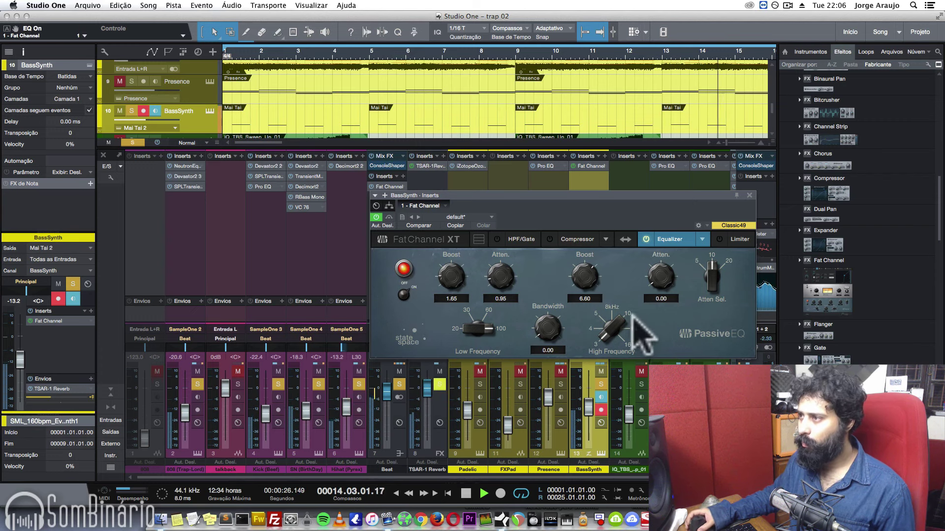
- Enable the compressor in BassSynth's Fat Channel and switch it to the Tube model
click(578, 240)
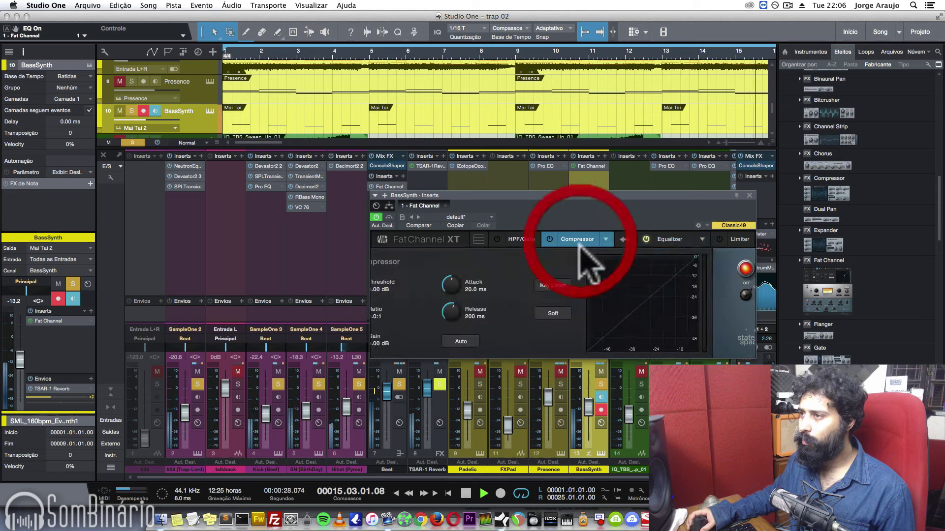
click(549, 239)
click(606, 239)
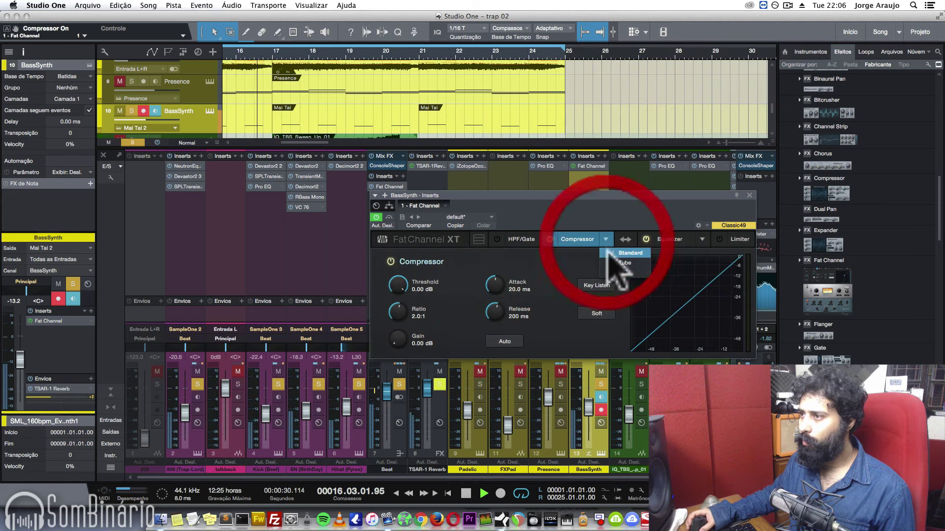
click(612, 265)
drag(589, 209, 551, 192)
- Set the Tube compressor's peak reduction to 56.00, gain to 44.50 and key filter to 87.16 Hz
mouse_move(614, 293)
mouse_down()
mouse_move(625, 227)
mouse_move(619, 296)
mouse_up()
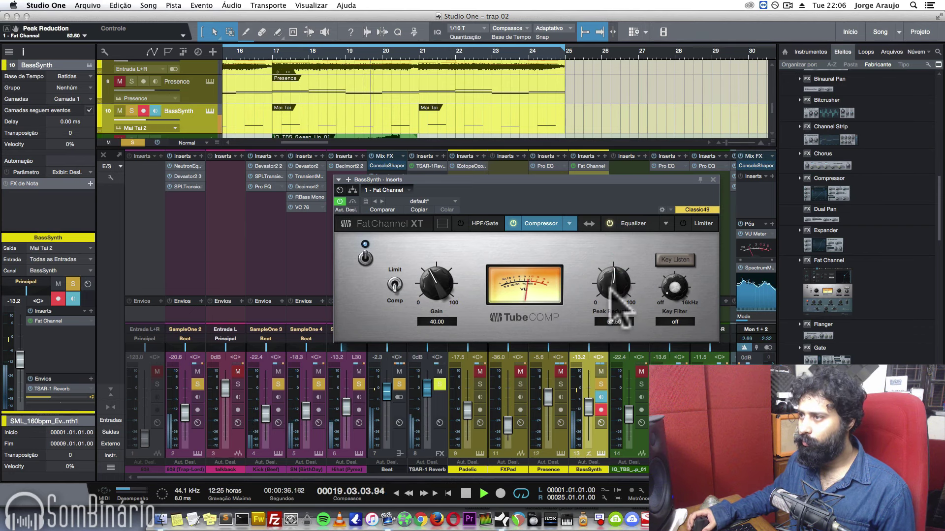
drag(435, 288, 433, 281)
drag(613, 285, 613, 278)
mouse_move(673, 288)
mouse_down()
mouse_move(663, 295)
mouse_move(674, 285)
mouse_up()
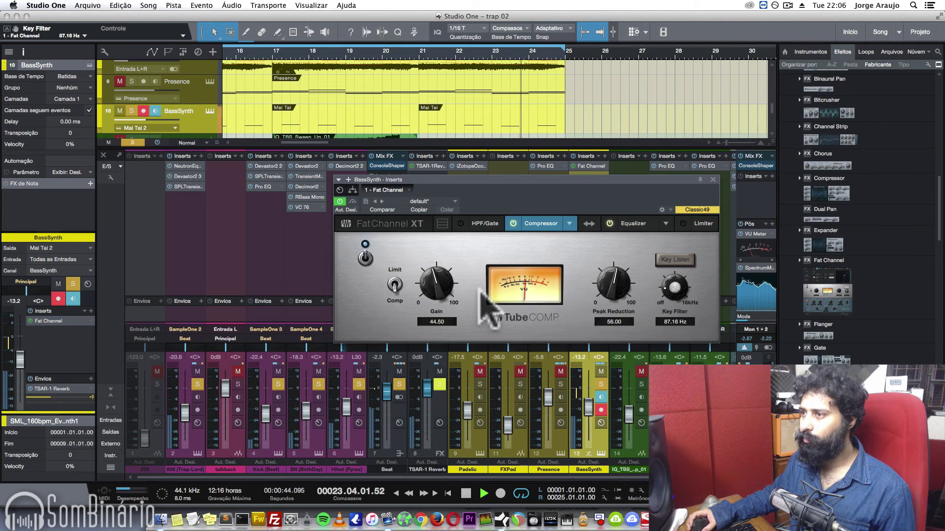
- Compare the bass with the Tube compressor bypassed and set its gain to 45.50
click(367, 259)
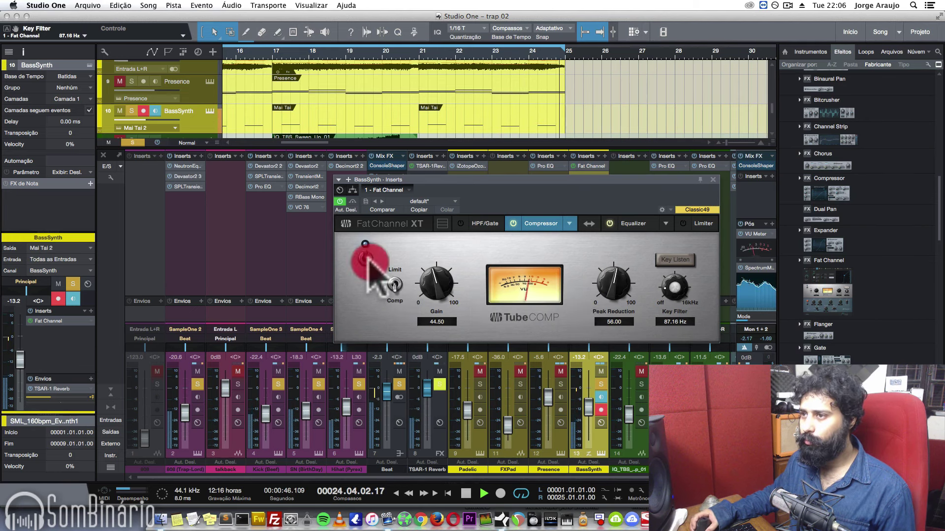
click(365, 258)
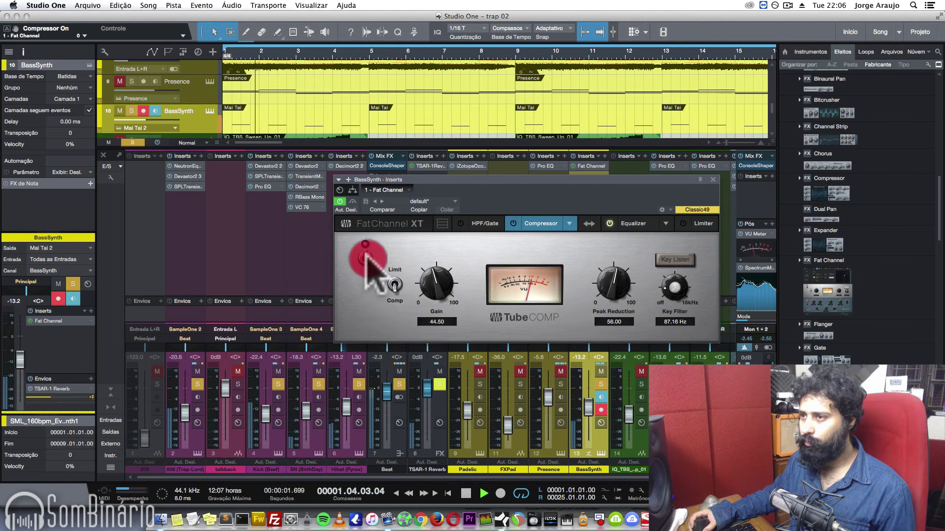
drag(436, 286, 436, 282)
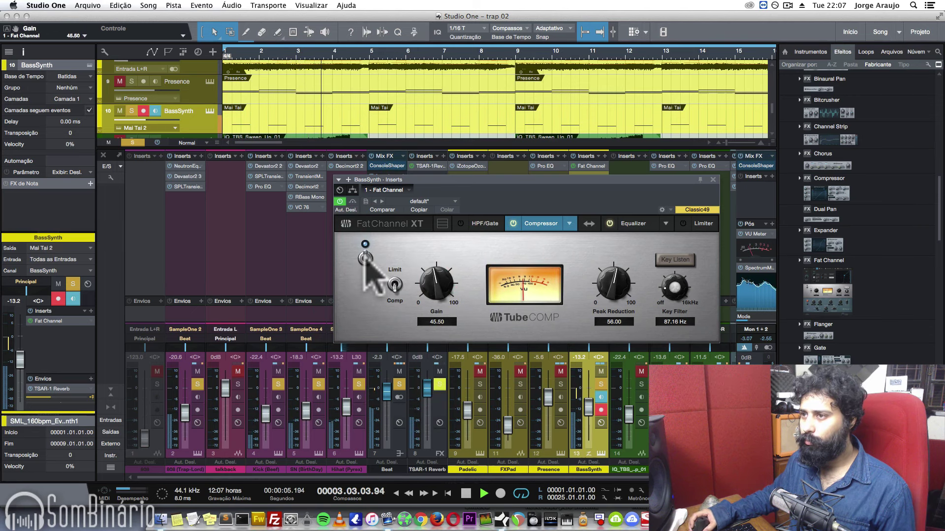
- Clear the channel solos and compare the Tube compressor off and on within the full mix
click(400, 383)
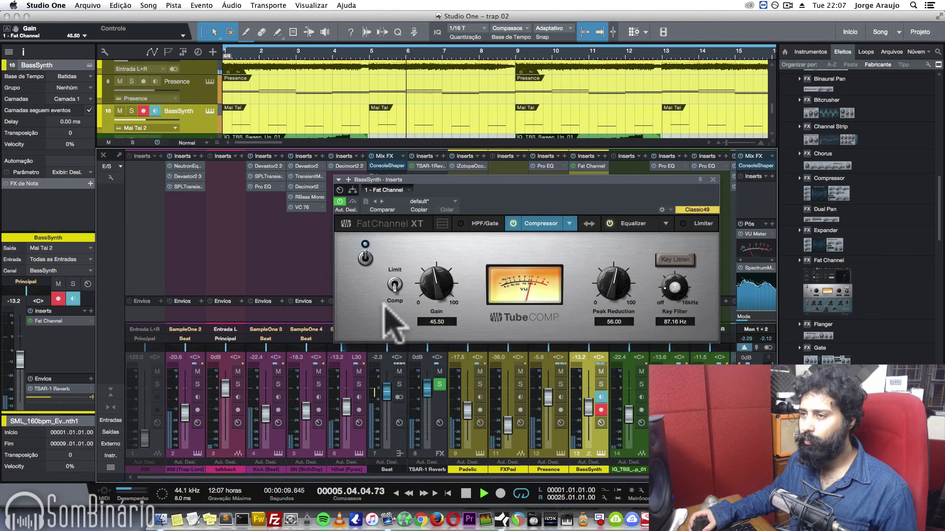
click(365, 257)
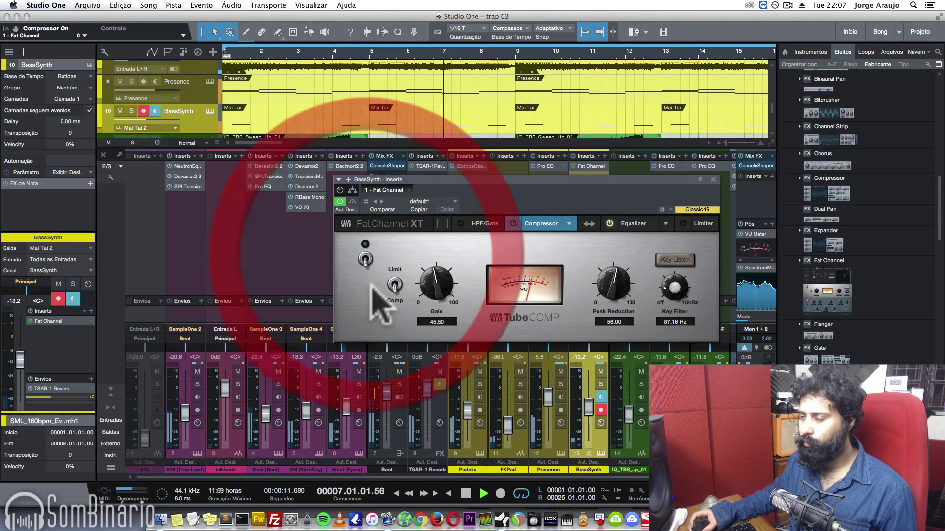
click(365, 257)
- Return to the Passive EQ, set its high boost to 6.40 and stop playback
click(627, 222)
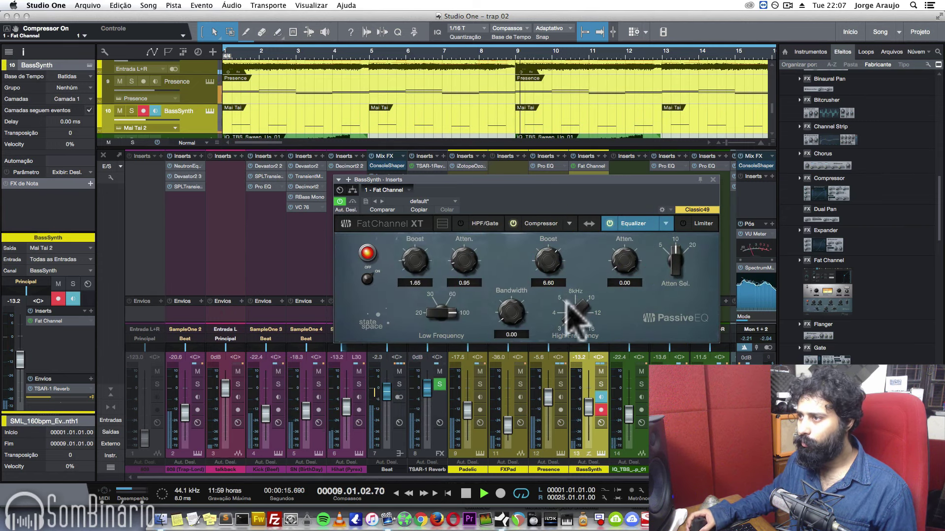
drag(546, 283, 536, 249)
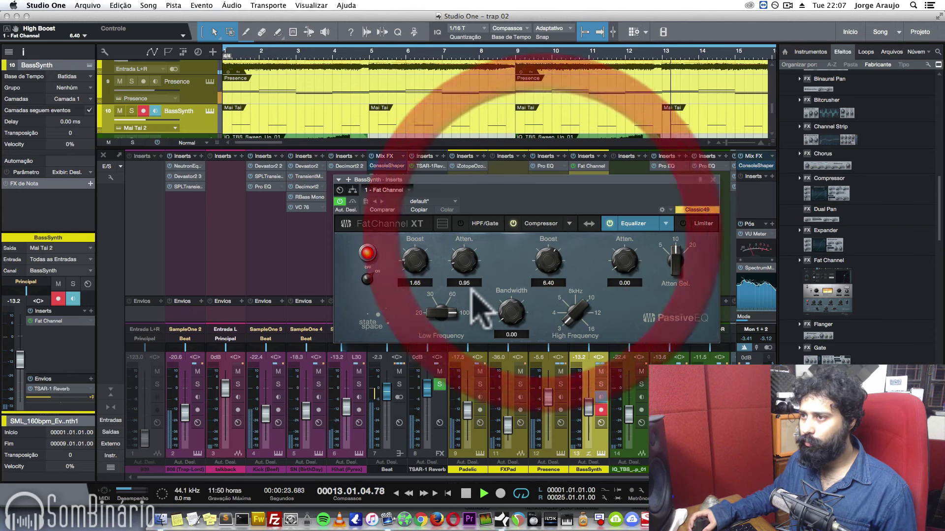
drag(415, 261, 415, 261)
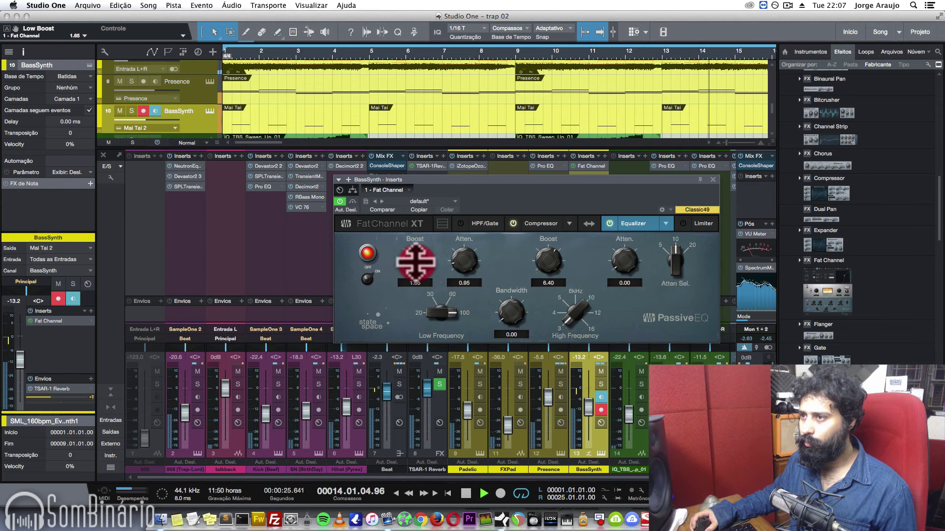
key(space)
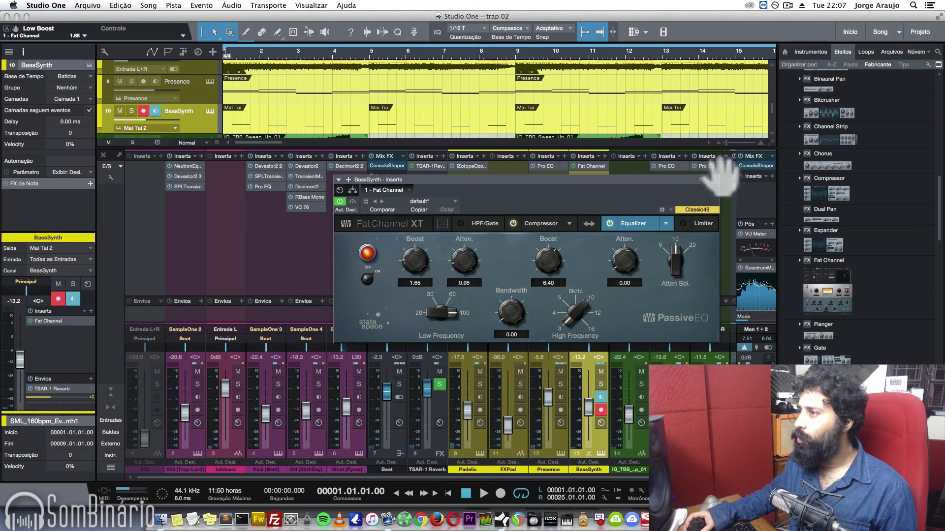
- Insert a Fat Channel on the Principal output and switch its equalizer to the Vintage model
drag(819, 283, 767, 217)
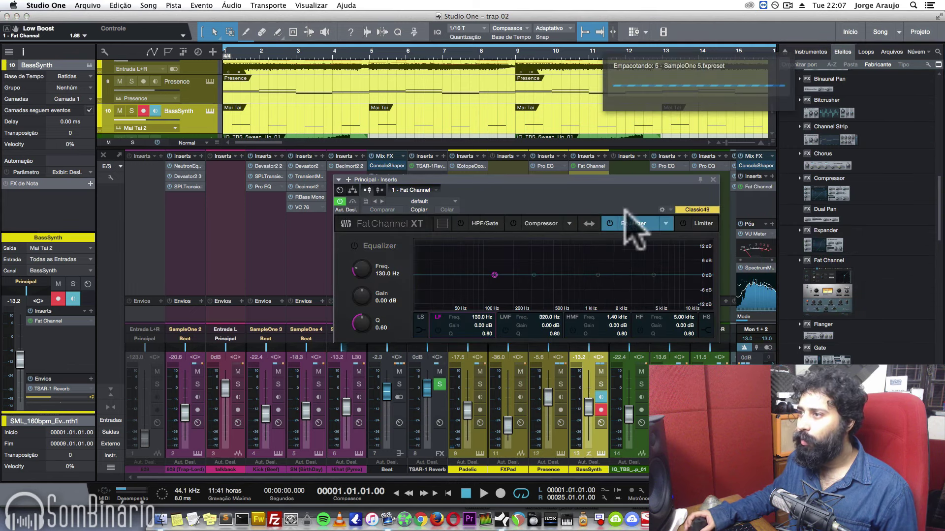
click(665, 223)
click(685, 257)
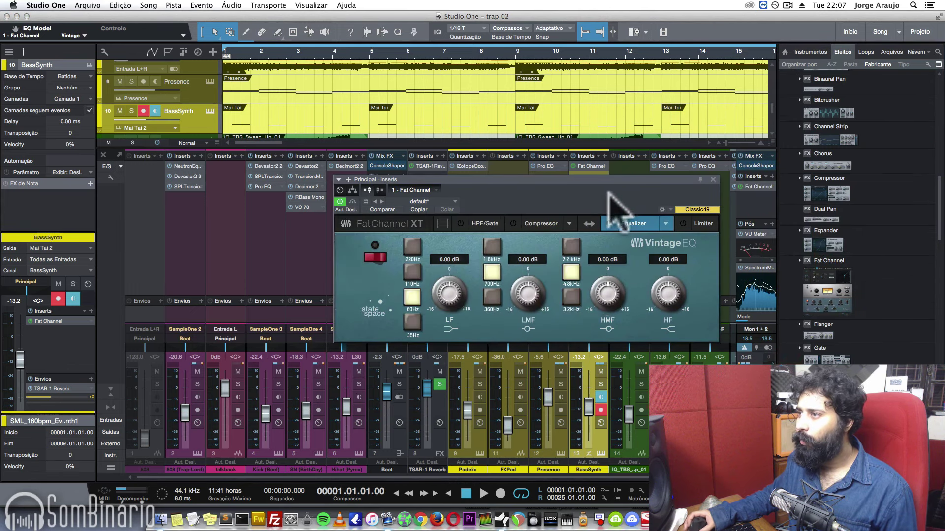
drag(610, 198, 586, 190)
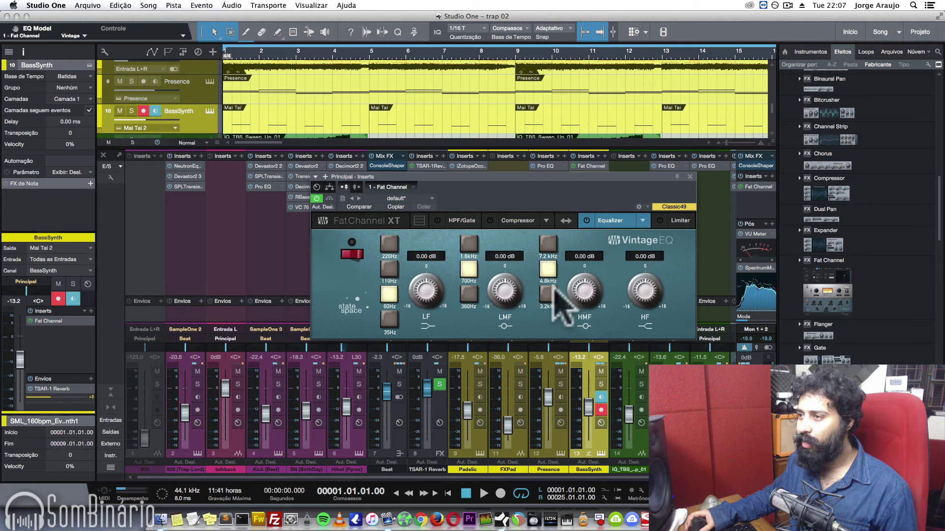
- During playback, set the output Vintage EQ's LF gain to 8.48 dB and HF gain to 4.32 dB
key(space)
drag(421, 291, 422, 273)
mouse_move(643, 293)
mouse_down()
mouse_move(644, 274)
mouse_move(639, 293)
mouse_up()
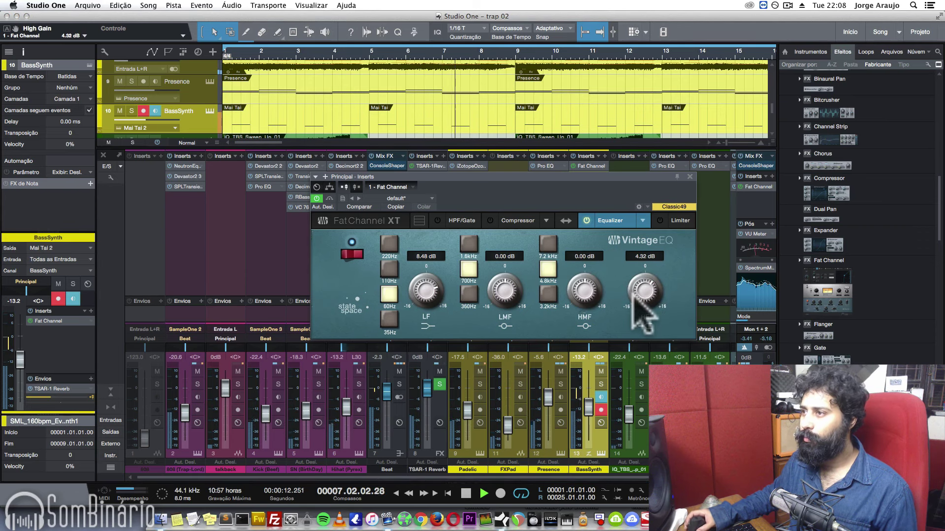
- Check the output Fat Channel's compressor page, compare the mix with the Vintage EQ bypassed, and close the plug-in window
click(524, 227)
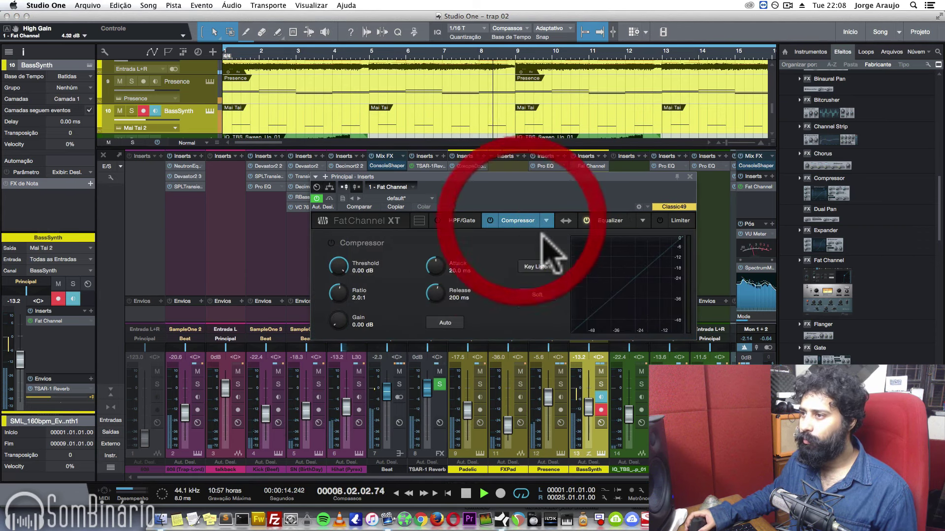
click(607, 222)
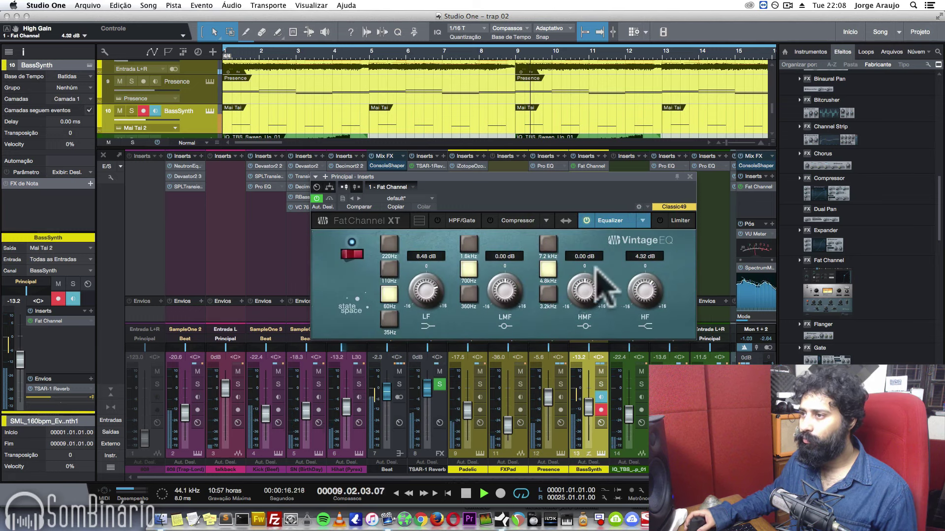
click(347, 254)
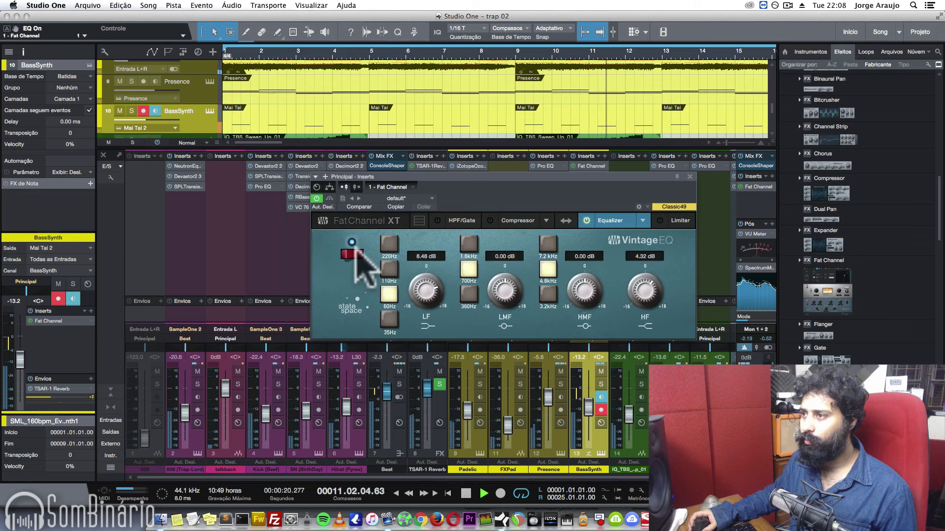
drag(544, 204, 508, 197)
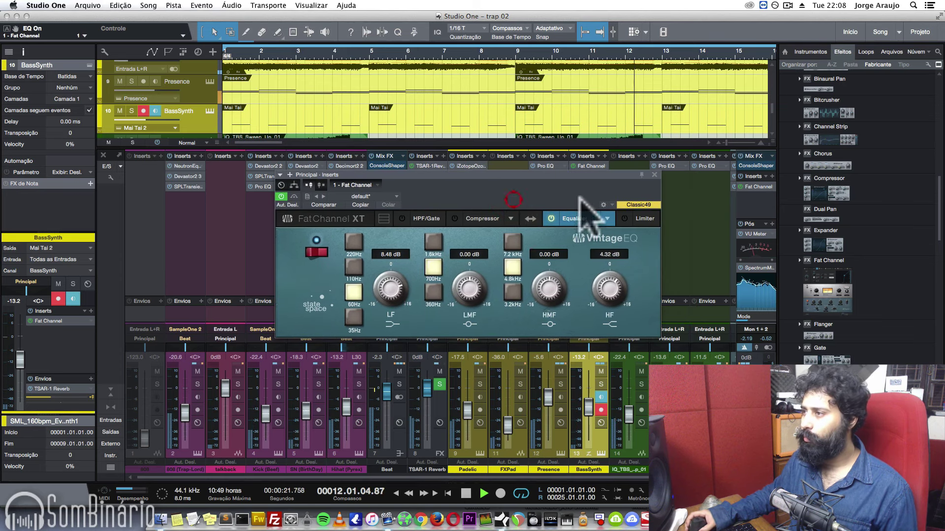
click(654, 175)
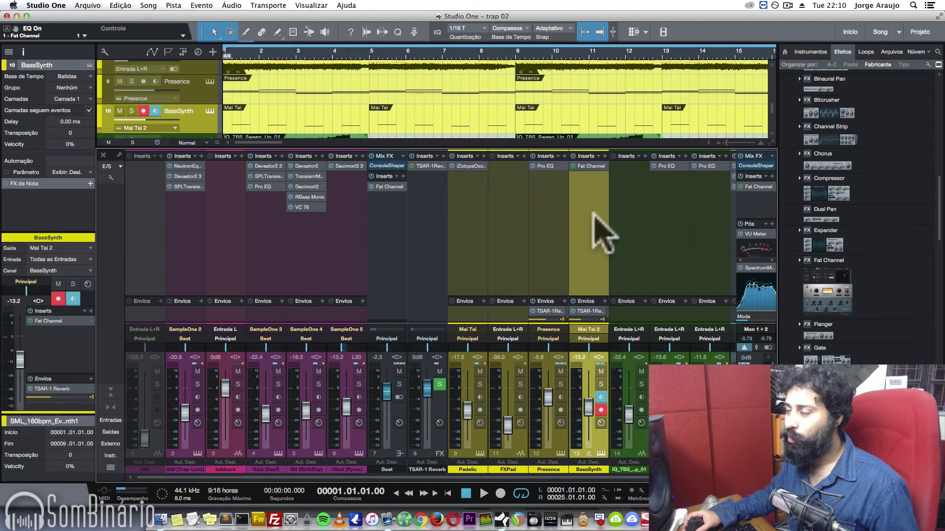